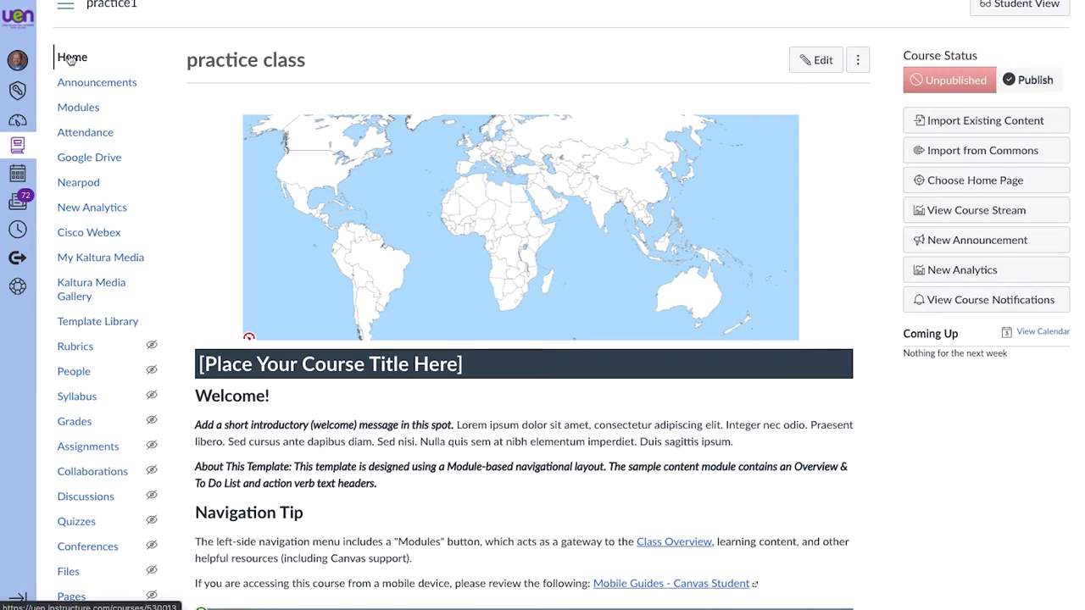
- Open the navigation settings of the practice class course
scroll(106, 349, "down", 2)
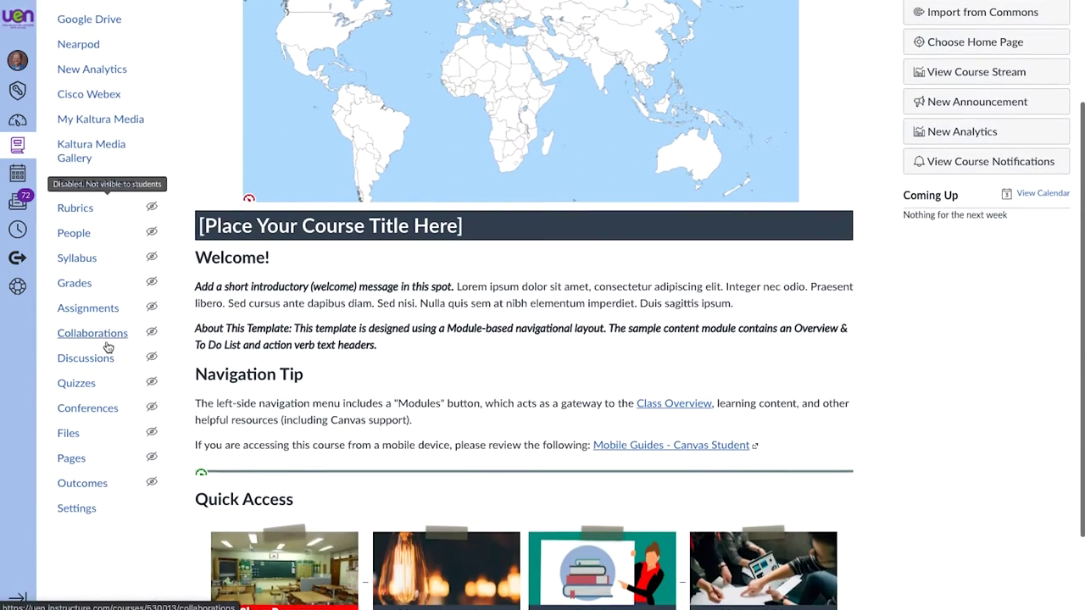
left_click(74, 507)
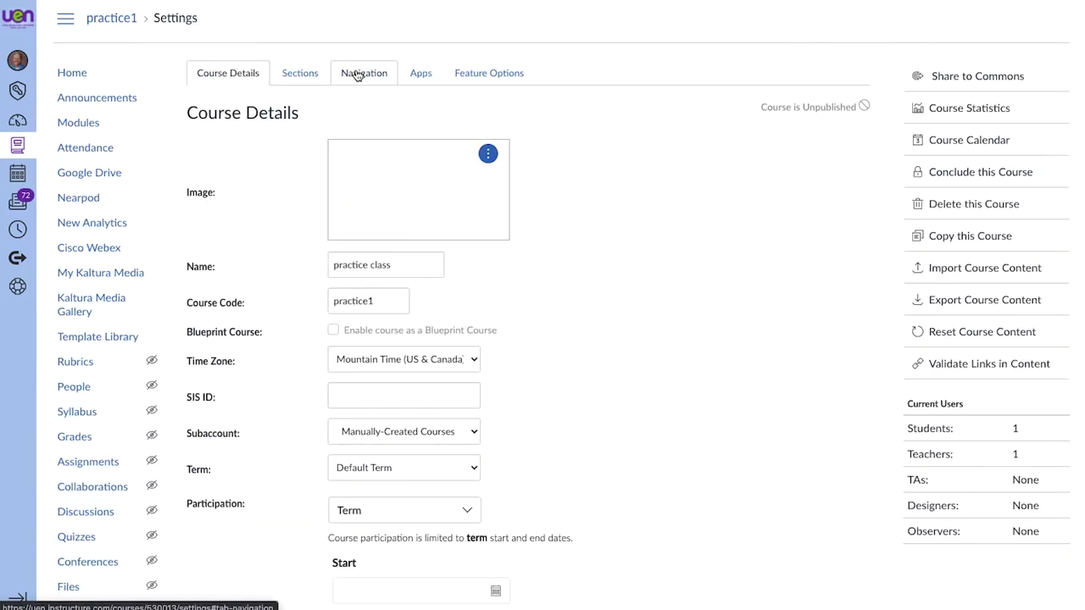
left_click(361, 75)
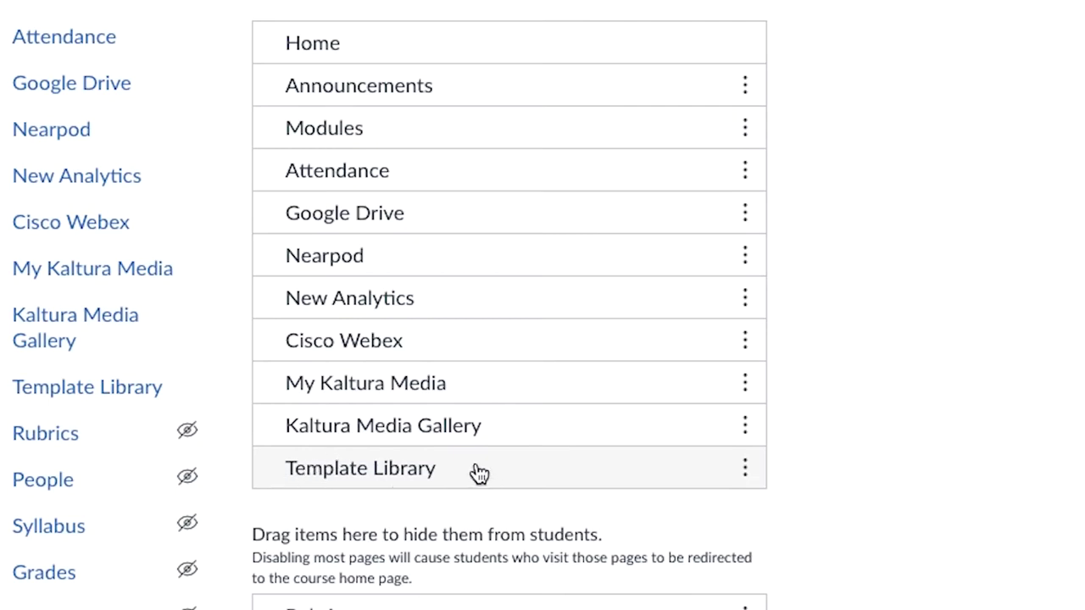
- Move Template Library above Kaltura Media Gallery in the course navigation order and save the change
scroll(486, 567, "down", 12)
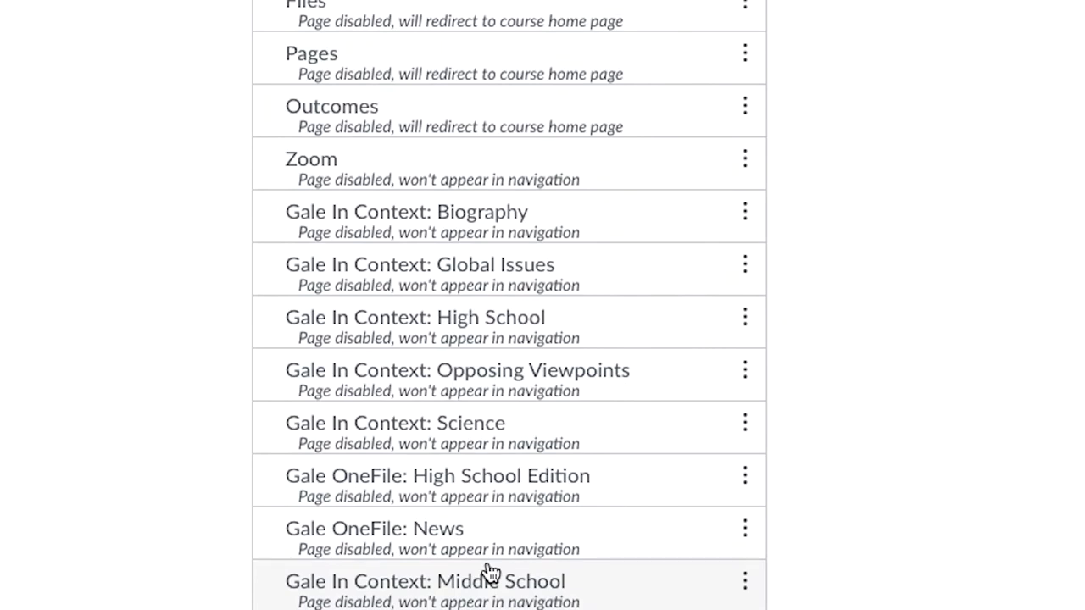
scroll(490, 573, "up", 12)
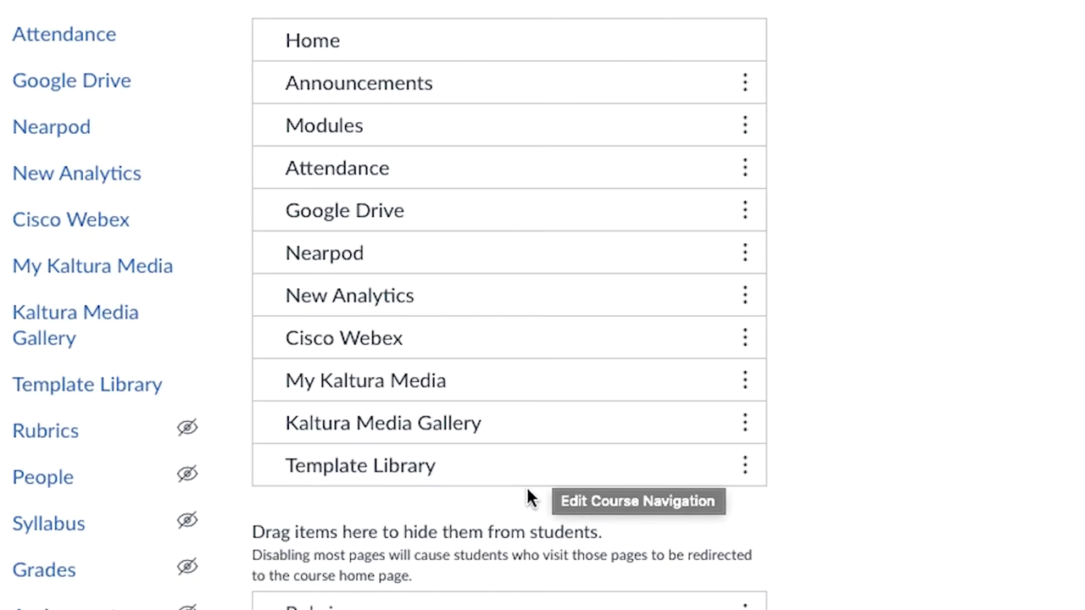
left_click_drag(481, 469, 300, 358)
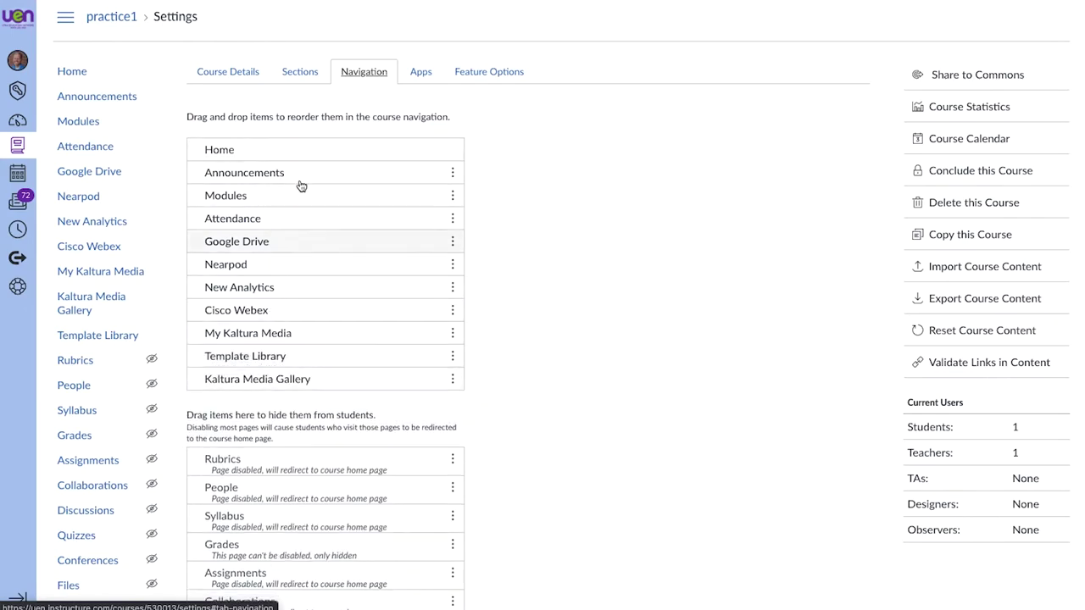
scroll(378, 364, "down", 10)
left_click(212, 573)
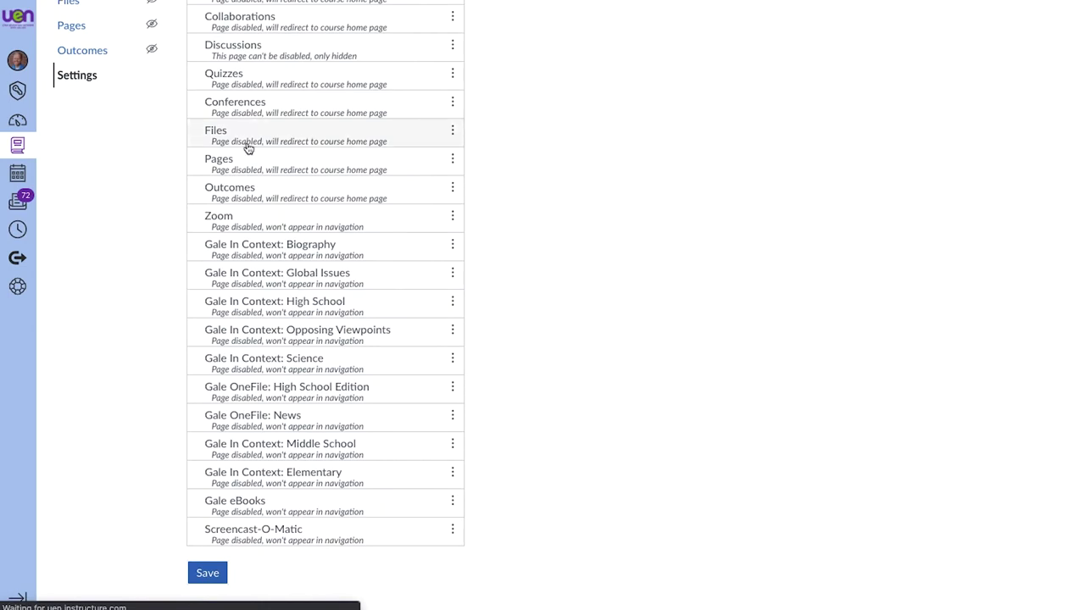
- Open the course's Template Library and browse the template categories from New and Featured through Secondary
left_click(97, 302)
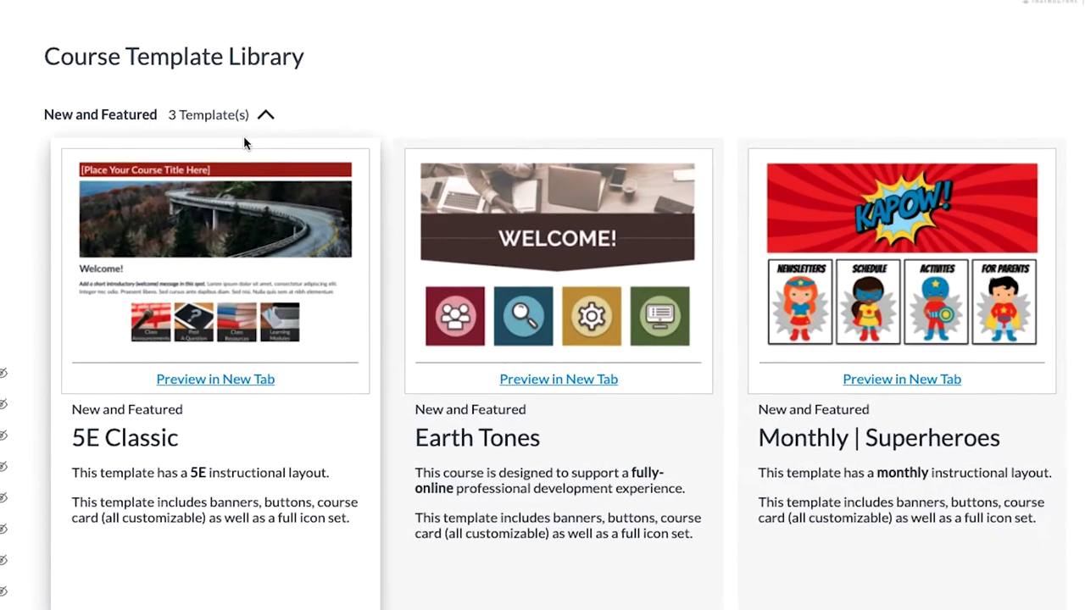
scroll(136, 128, "down", 5)
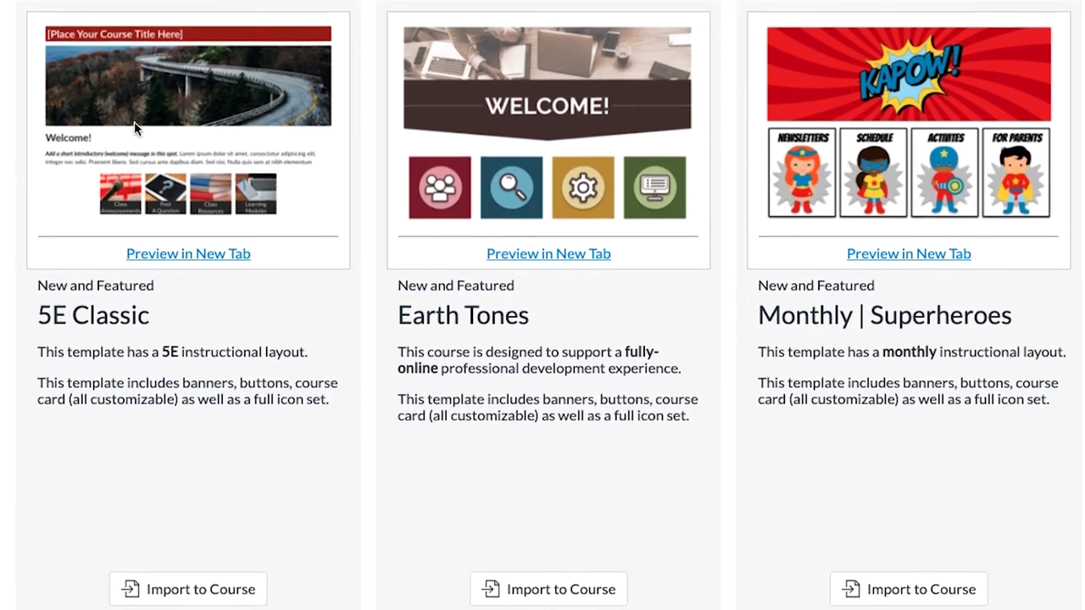
scroll(135, 127, "down", 1)
scroll(104, 133, "up", 7)
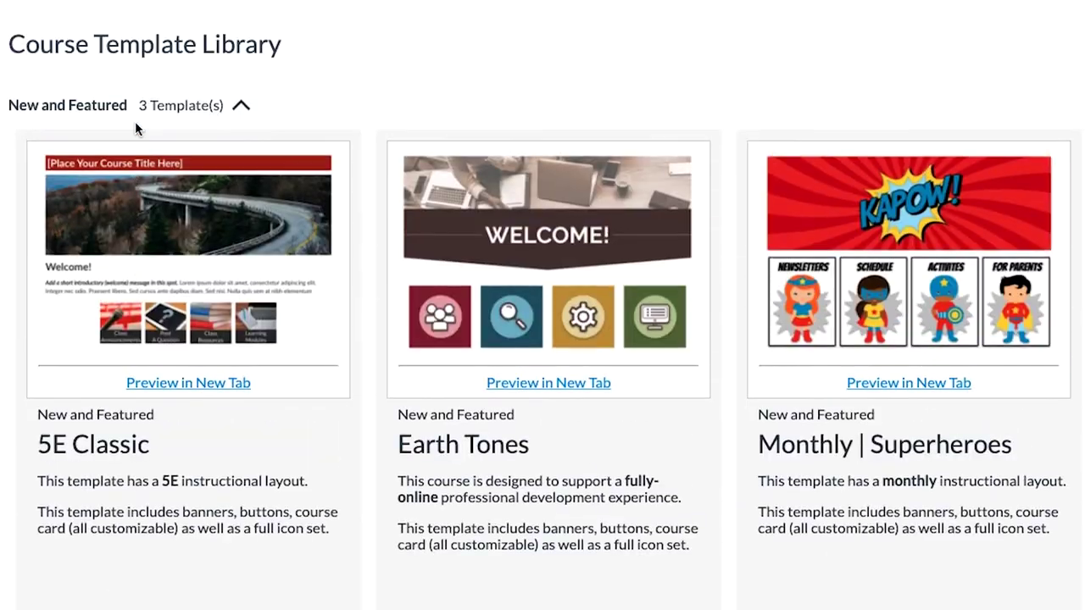
scroll(184, 142, "down", 5)
scroll(185, 142, "down", 3)
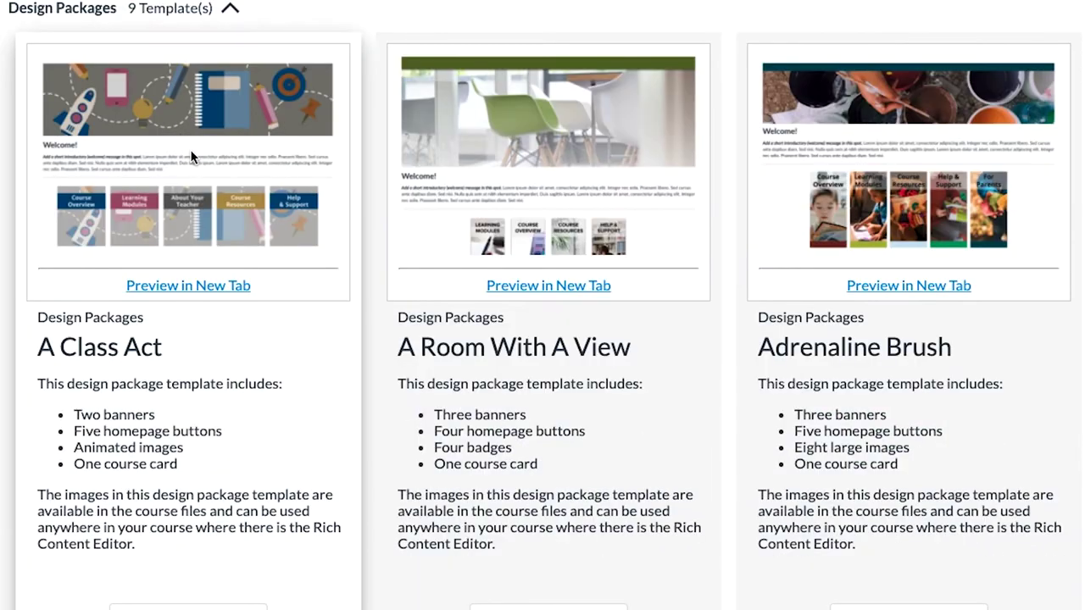
scroll(201, 157, "down", 15)
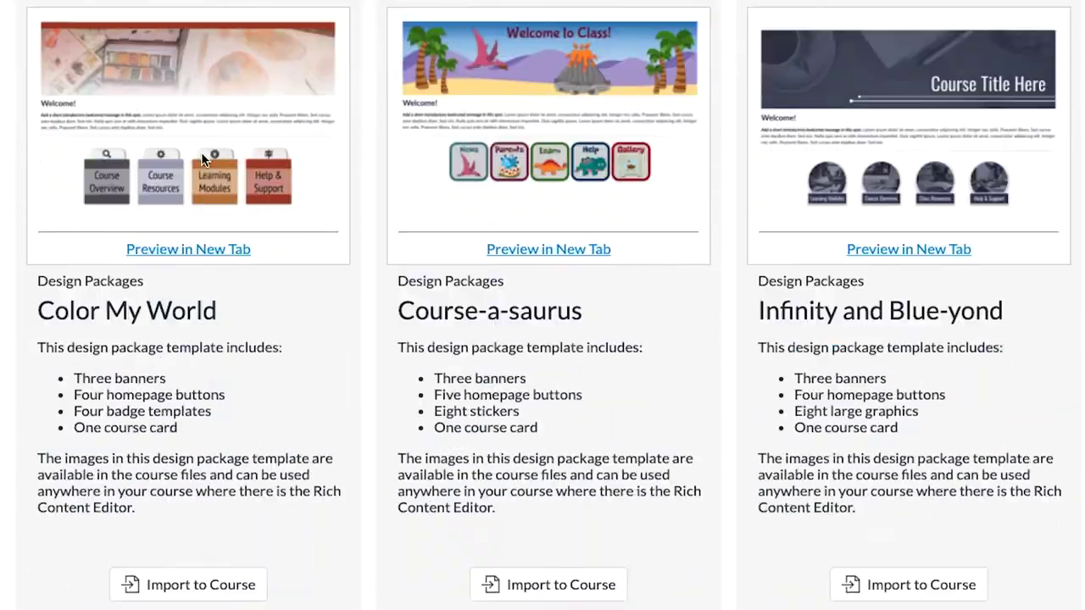
scroll(201, 158, "down", 10)
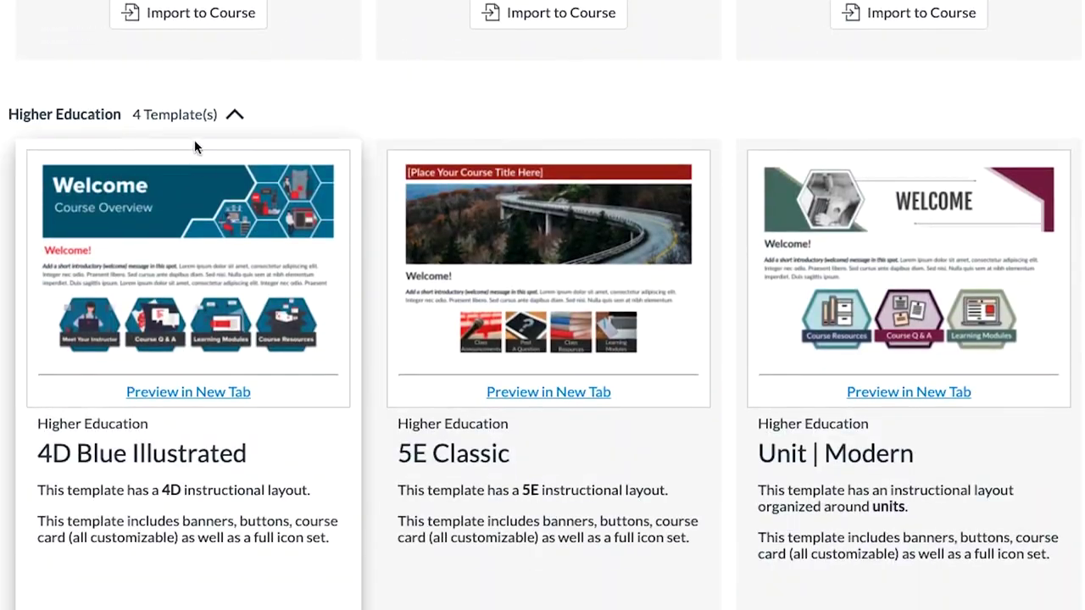
scroll(283, 145, "down", 10)
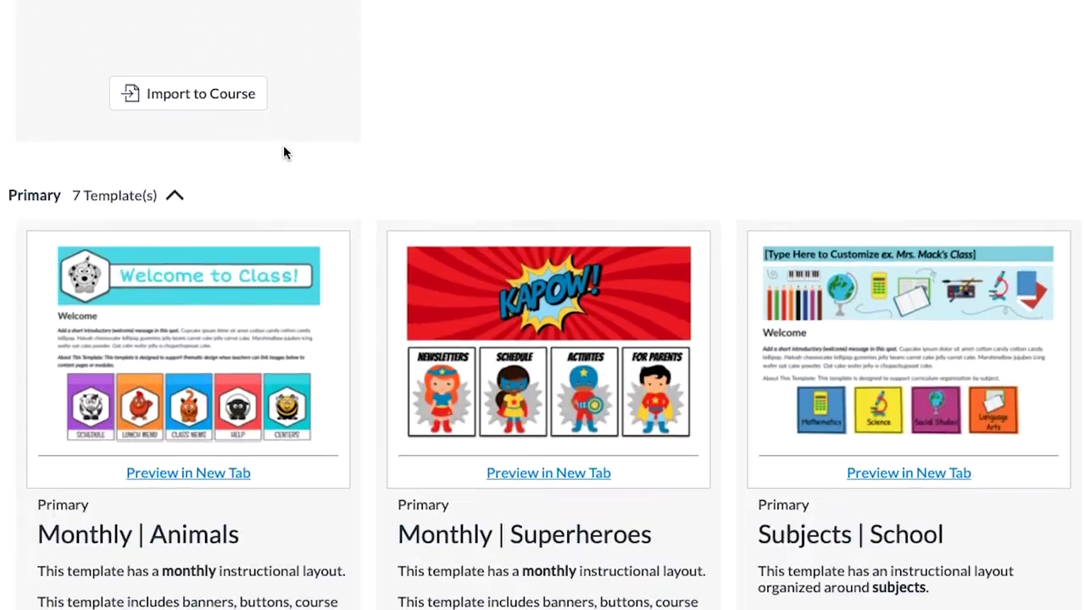
scroll(209, 151, "down", 17)
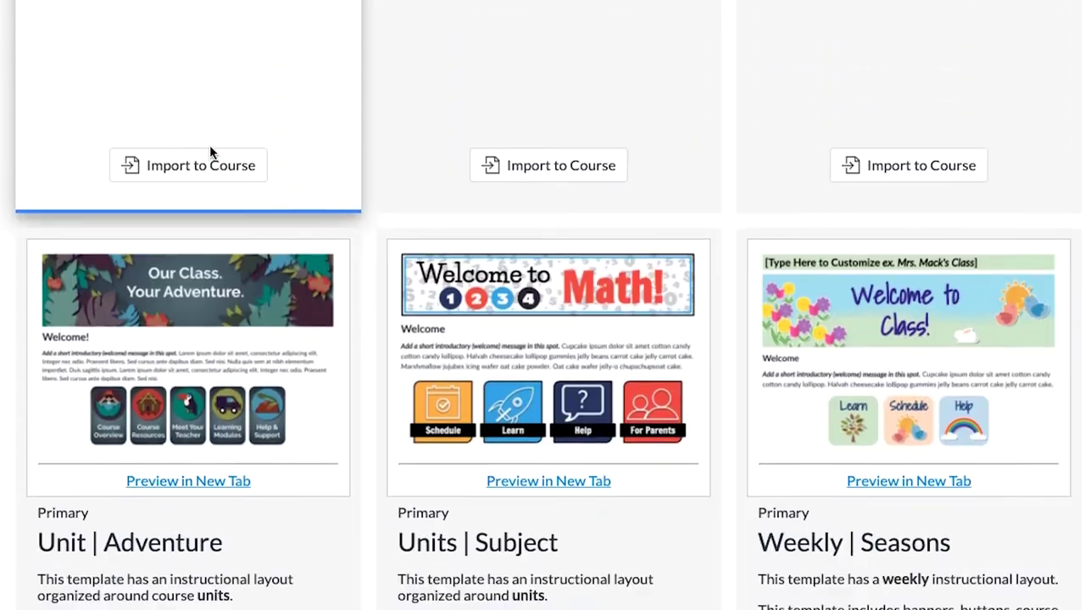
scroll(209, 149, "down", 7)
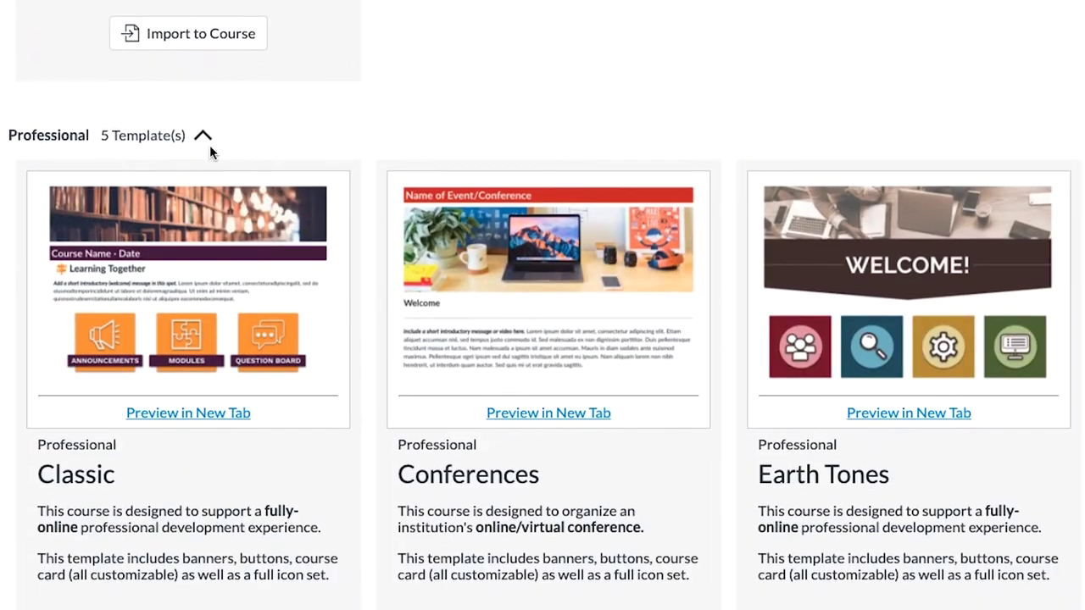
scroll(283, 158, "down", 18)
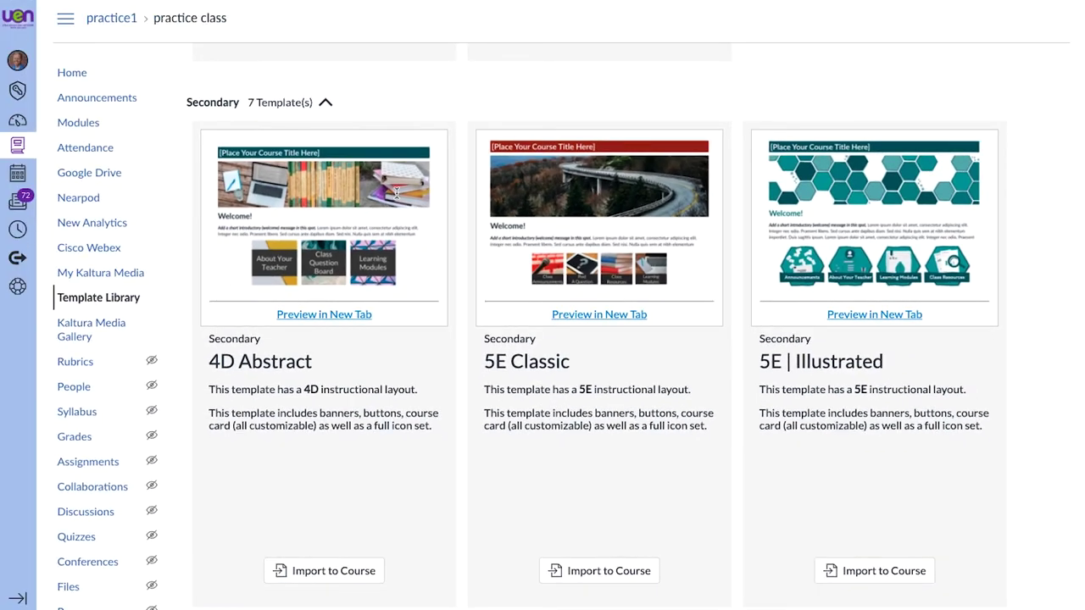
- Preview the Secondary 4D Abstract template and look over its home page banner, welcome text and buttons
left_click(314, 317)
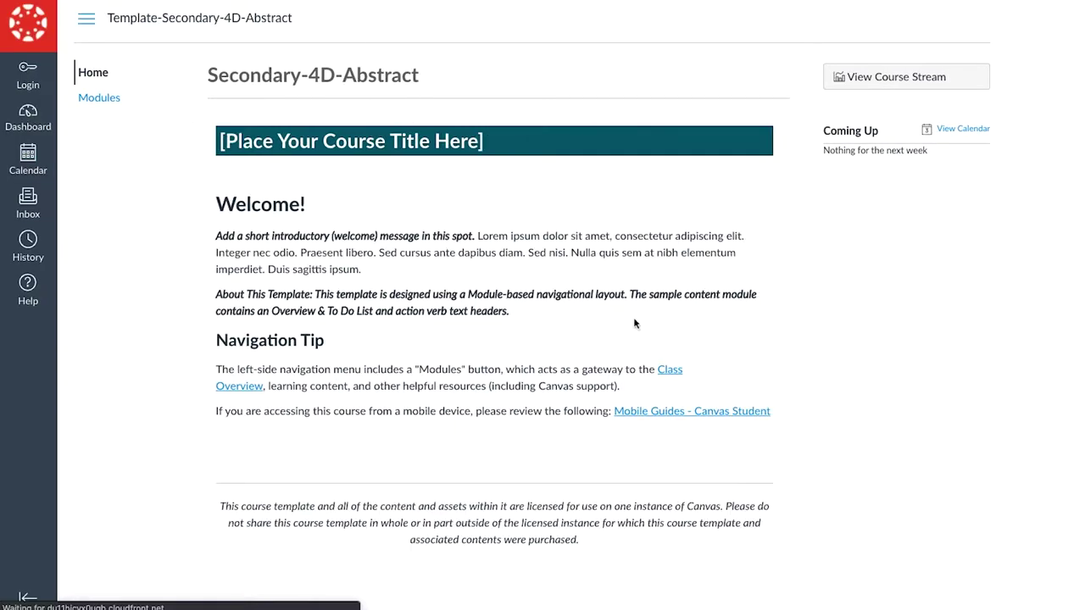
scroll(332, 215, "down", 3)
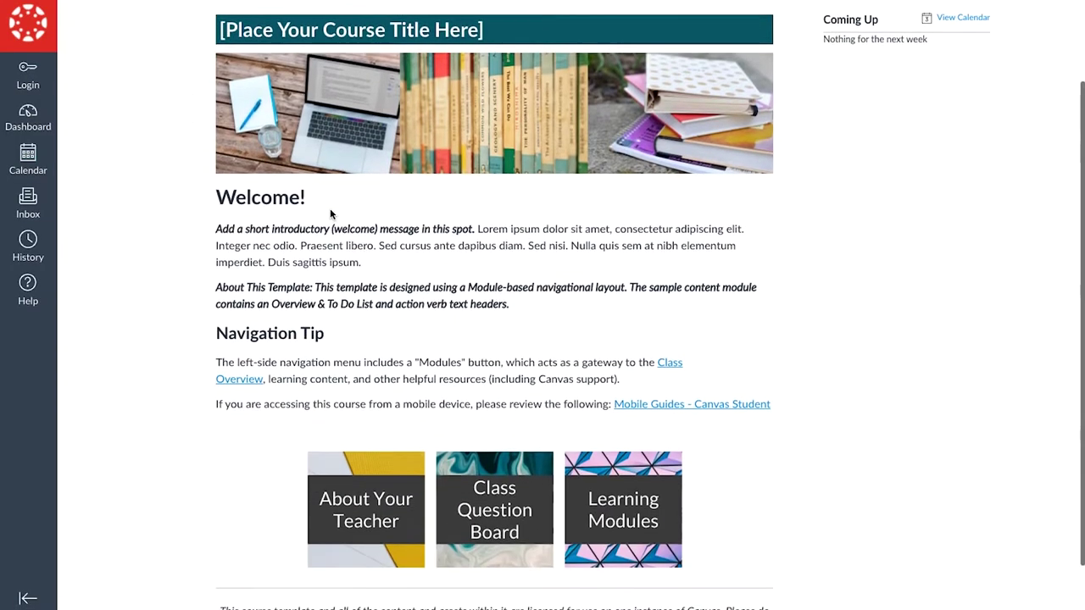
scroll(331, 214, "up", 3)
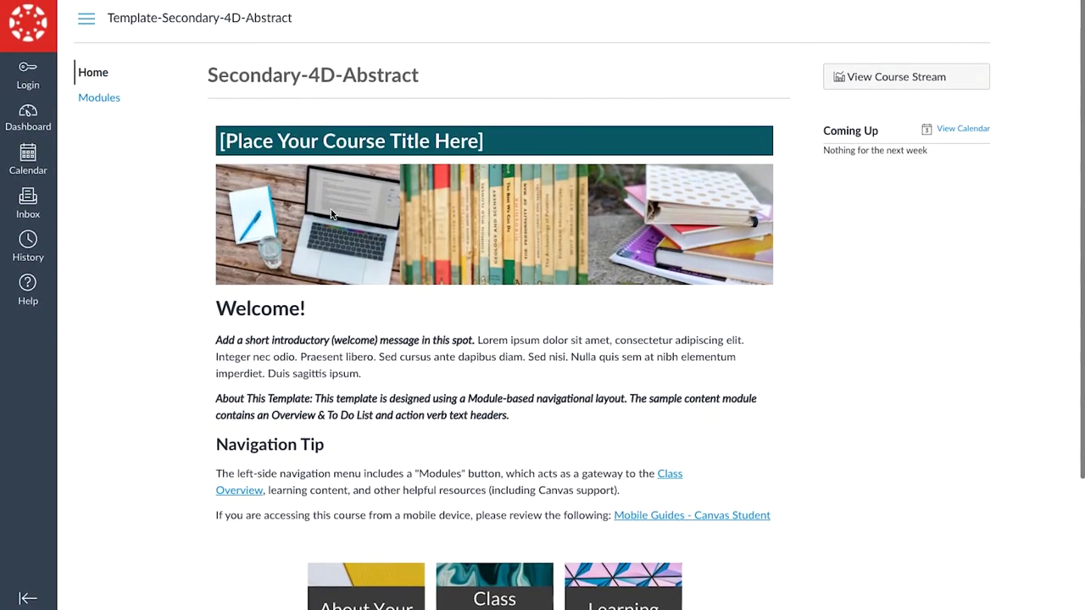
scroll(333, 219, "down", 2)
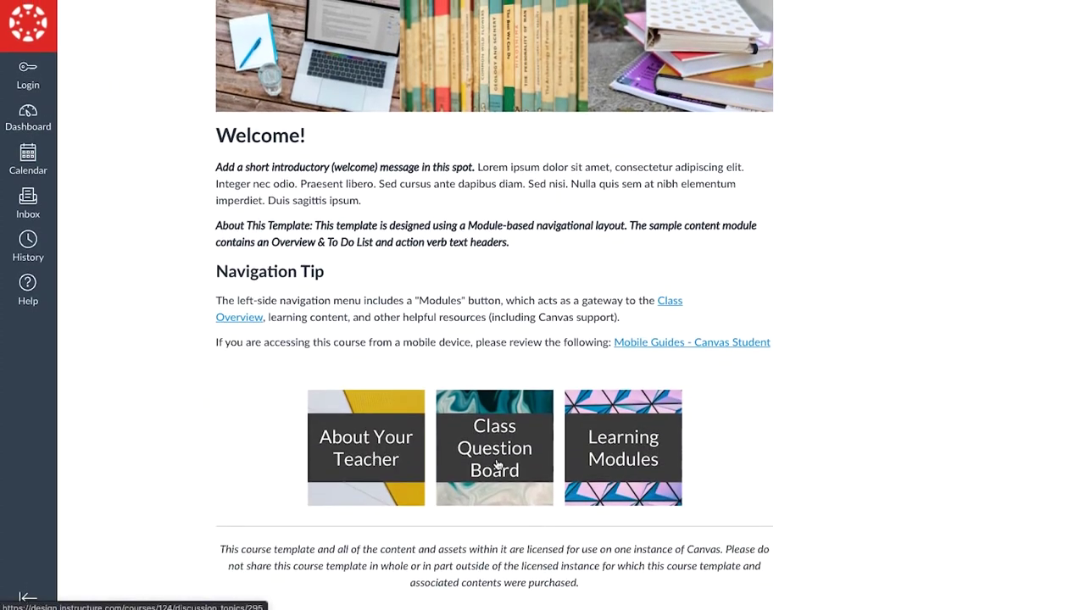
scroll(296, 368, "up", 2)
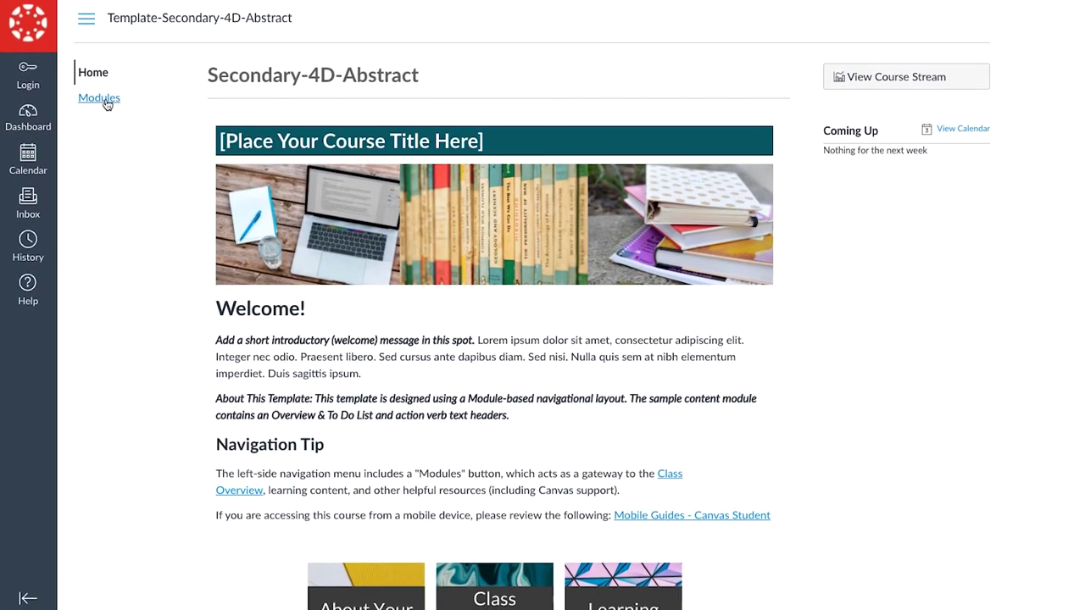
- Examine the Template: Image Options page in the previewed template's modules, from icons to course card, and close the preview
left_click(103, 101)
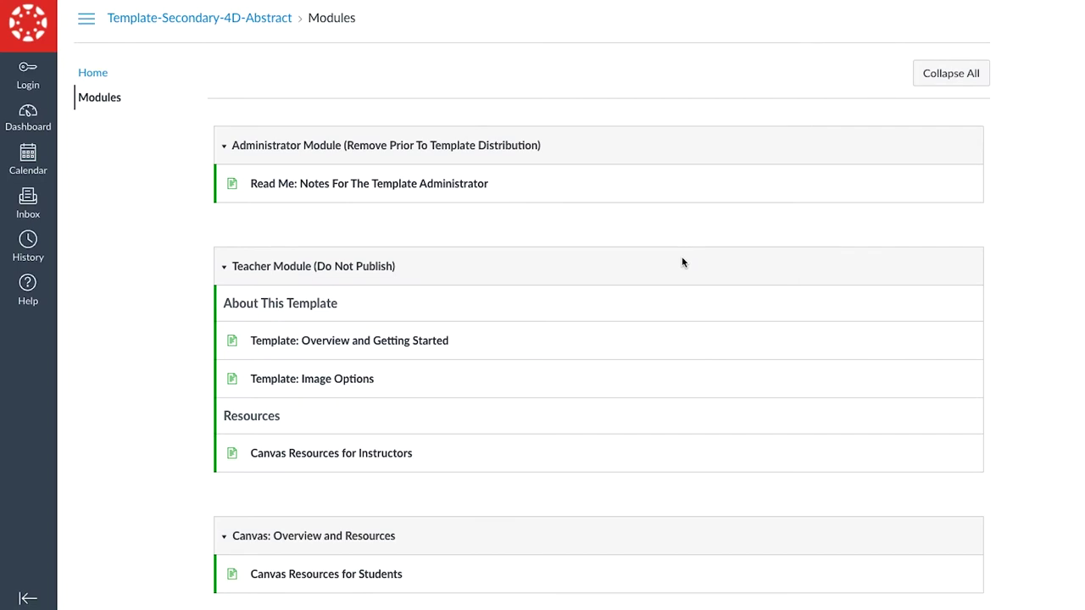
scroll(681, 262, "down", 2)
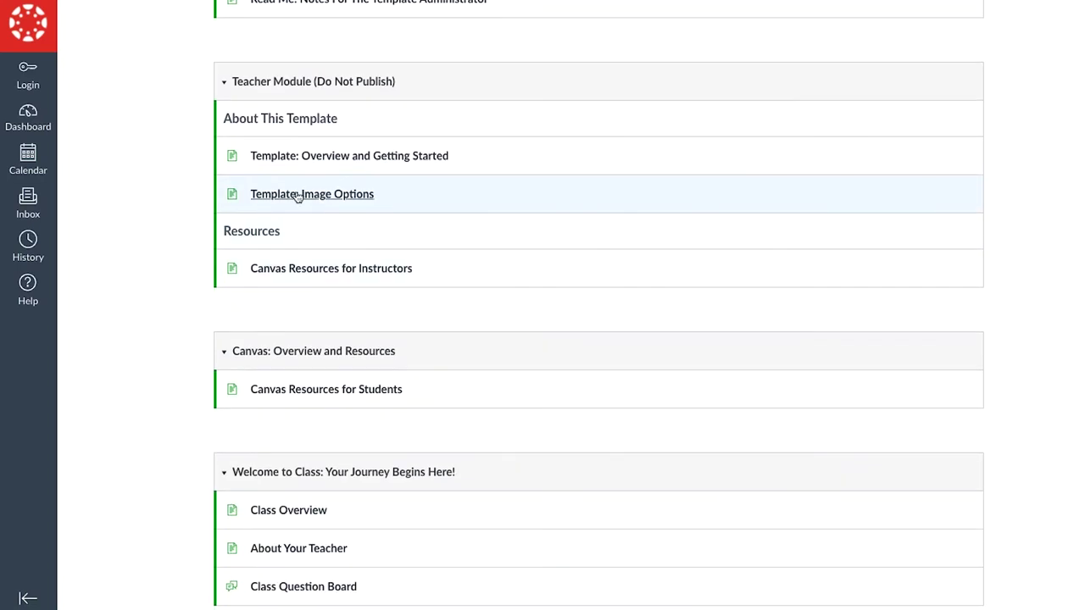
left_click(368, 197)
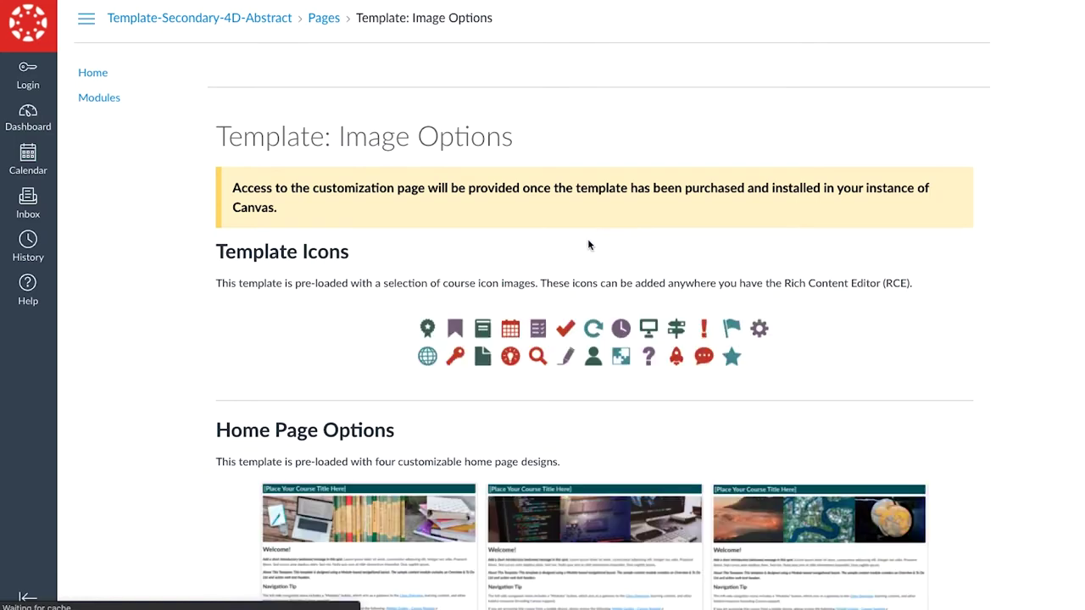
scroll(587, 240, "down", 1)
scroll(714, 290, "up", 1)
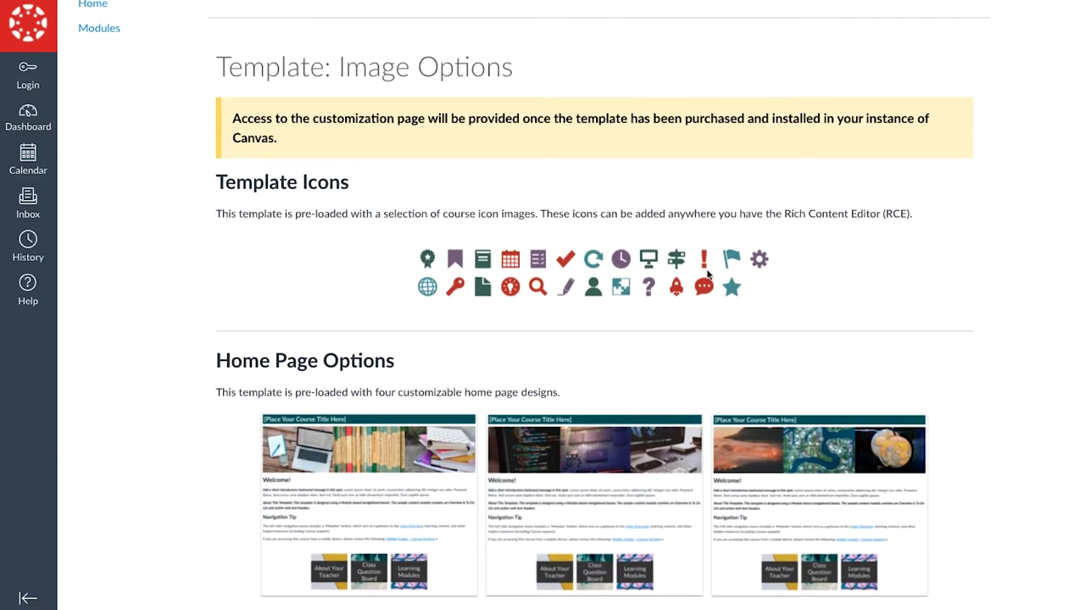
scroll(549, 300, "down", 3)
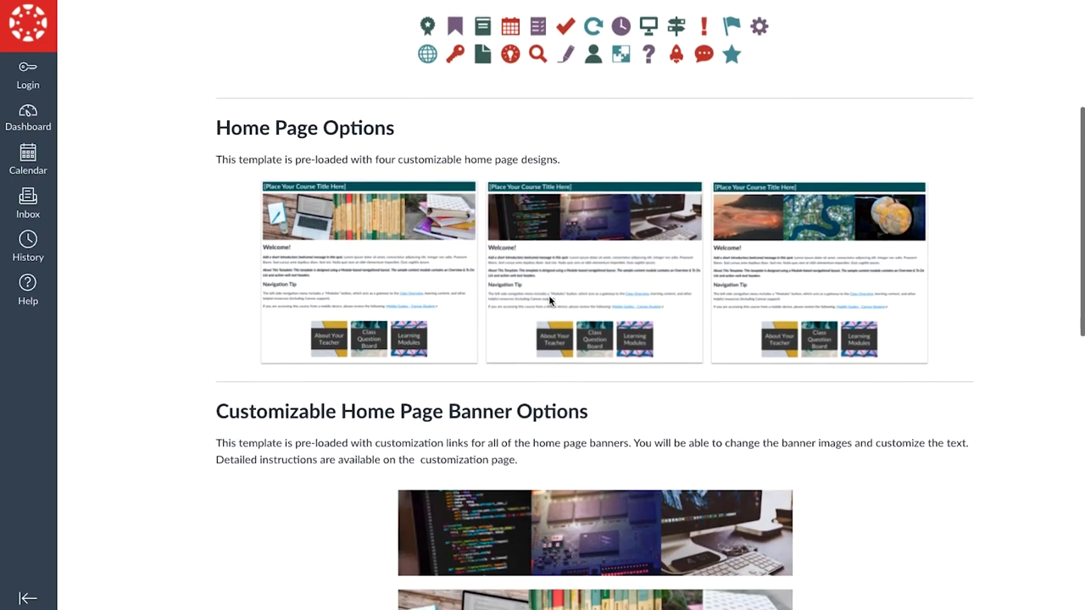
scroll(881, 289, "down", 3)
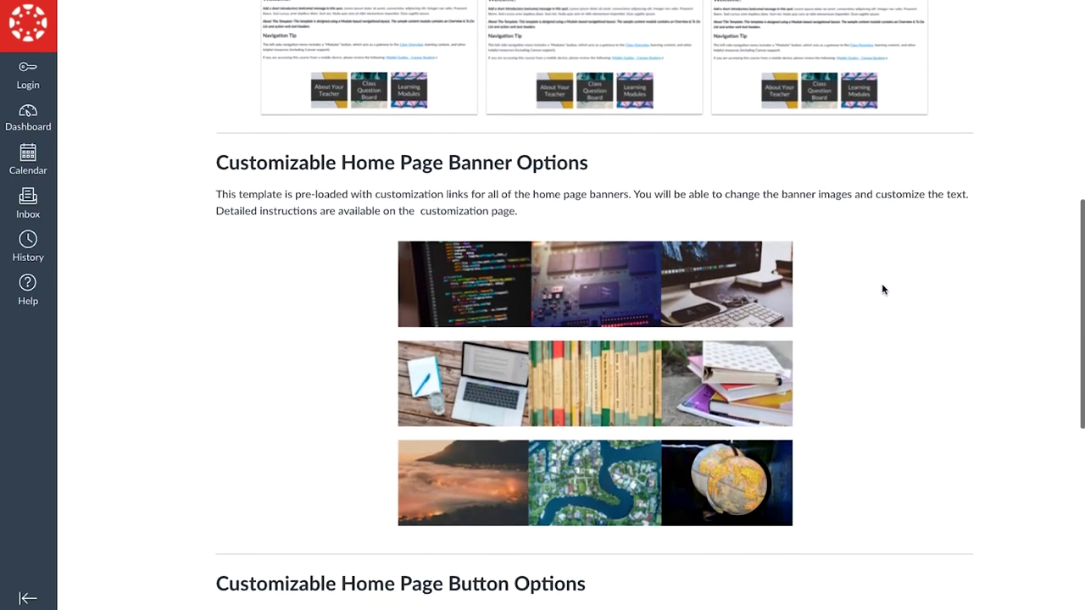
scroll(599, 350, "down", 5)
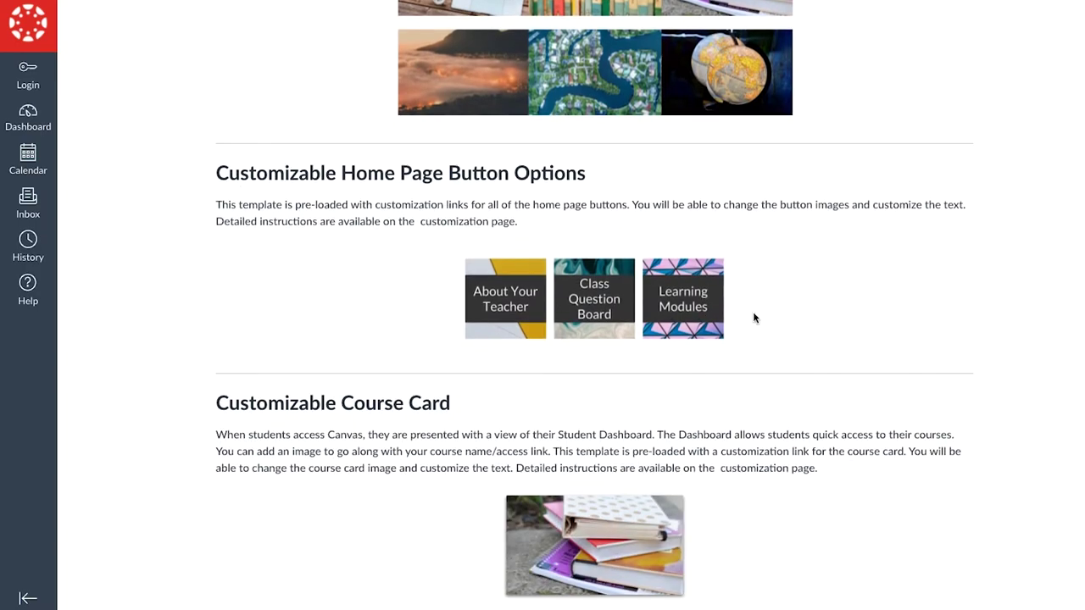
scroll(739, 318, "down", 1)
scroll(739, 318, "up", 8)
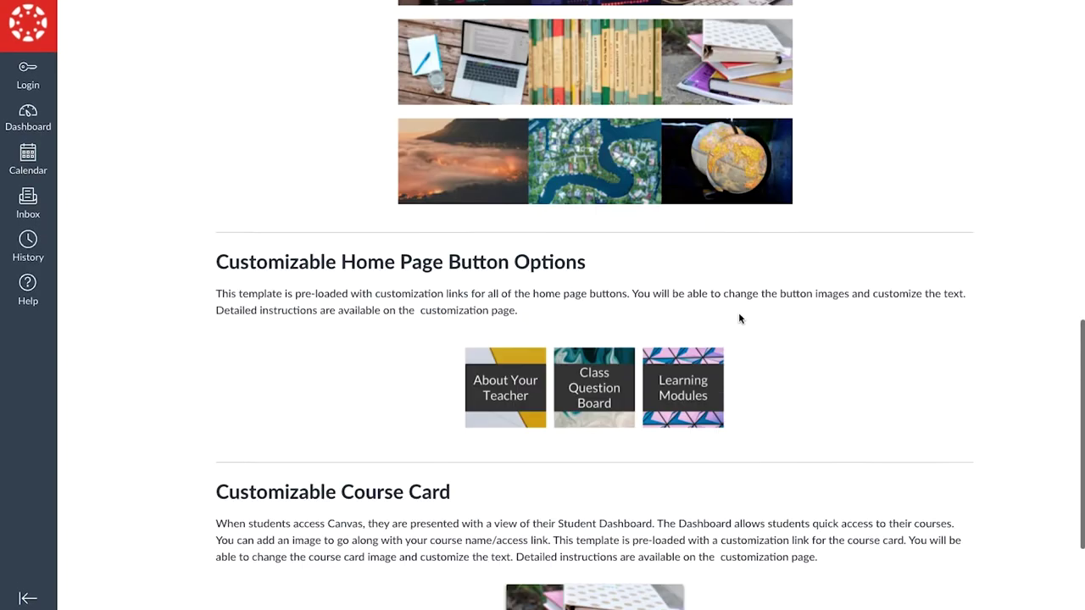
scroll(738, 315, "up", 3)
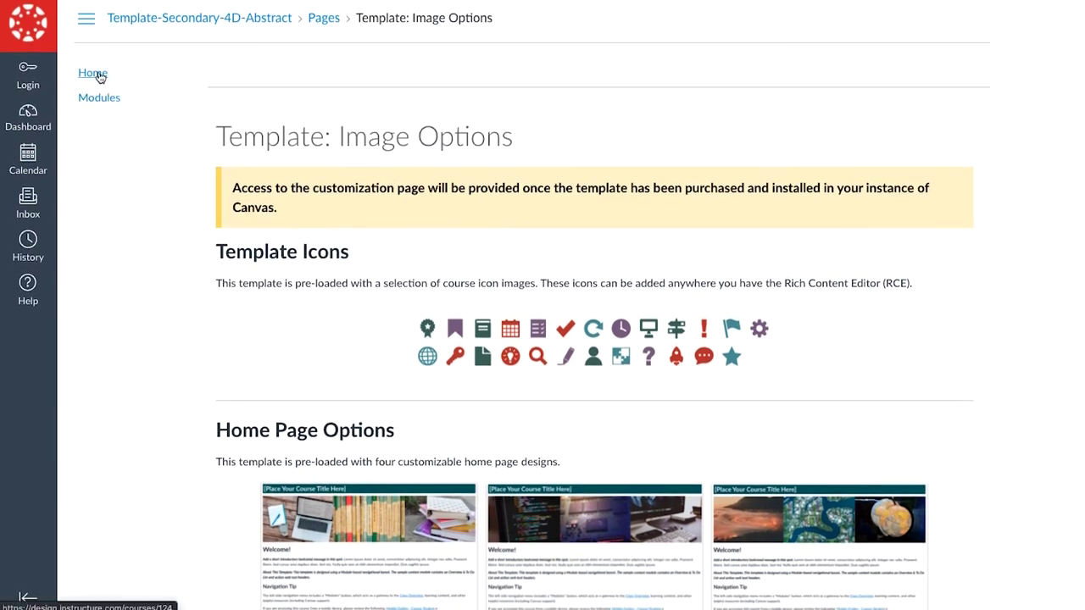
key("ctrl+w")
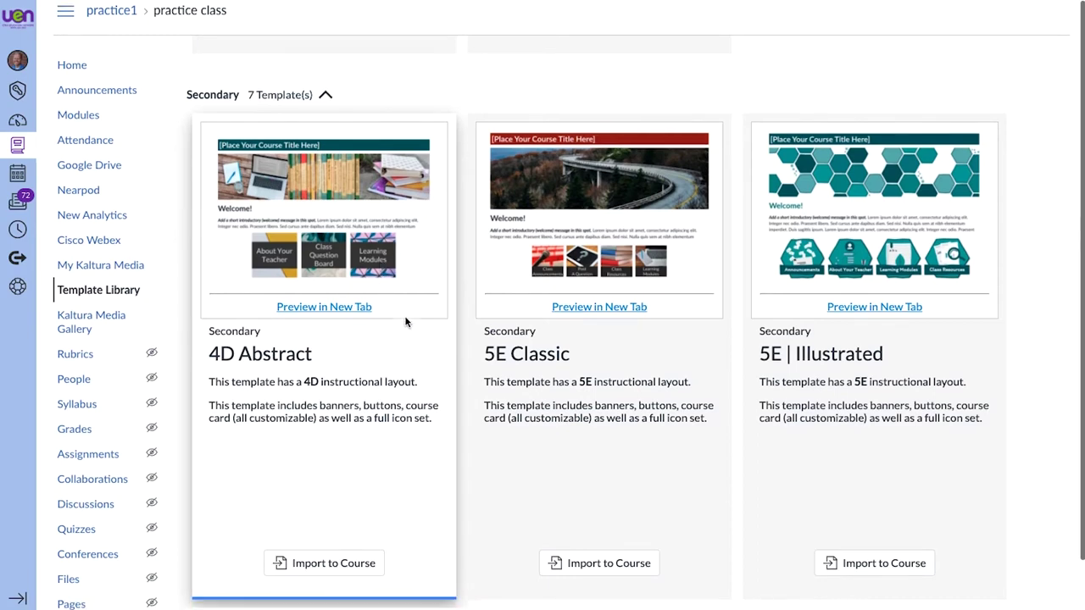
- Review the import notice for the Secondary 4D Abstract template and dismiss it without importing
scroll(405, 321, "down", 1)
scroll(405, 321, "up", 3)
scroll(405, 317, "down", 3)
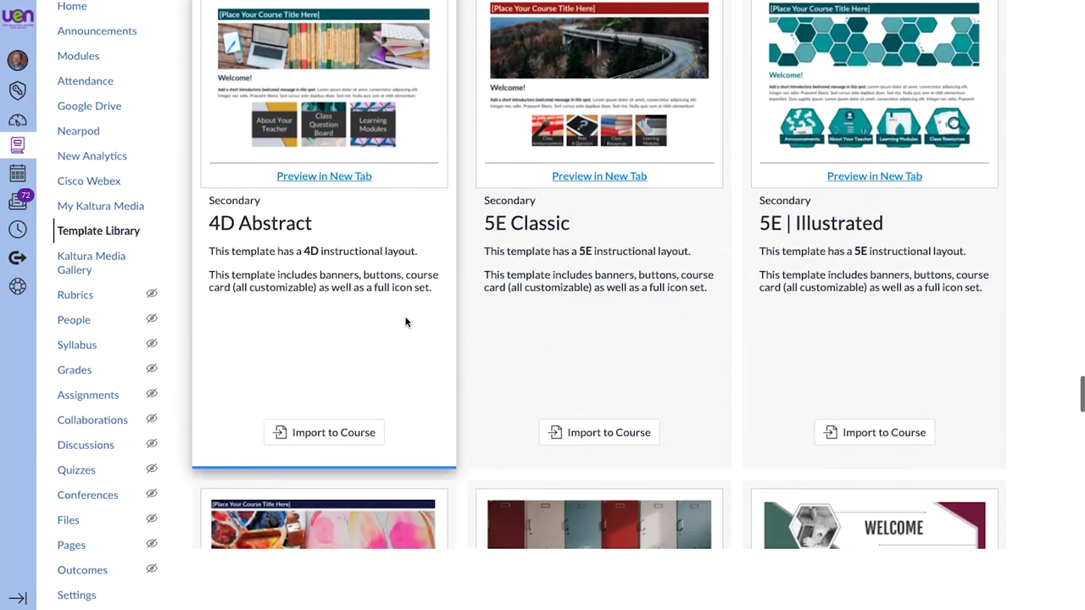
left_click(333, 434)
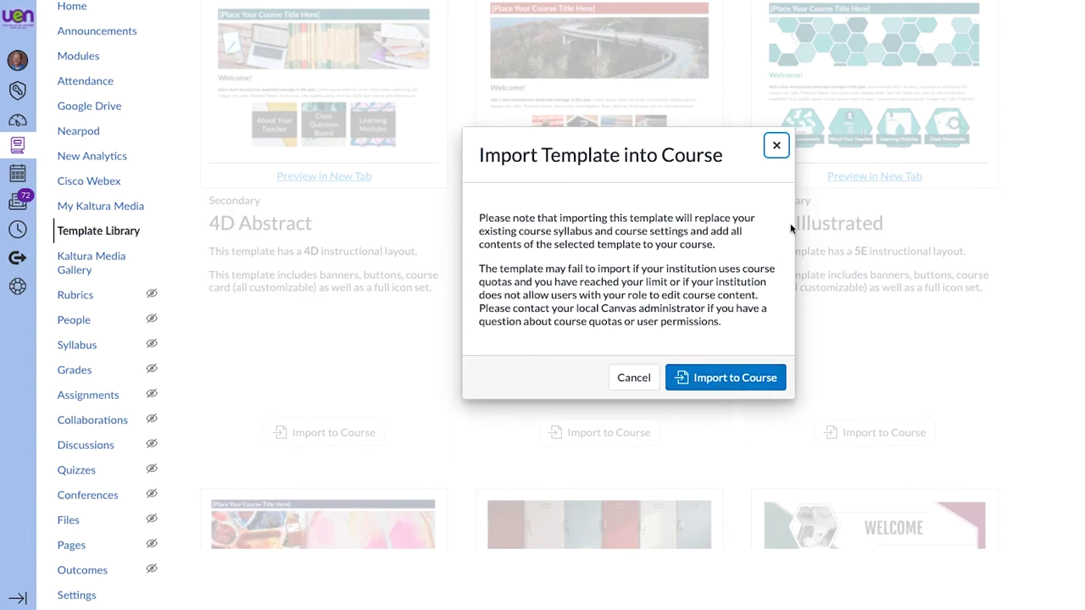
left_click(776, 146)
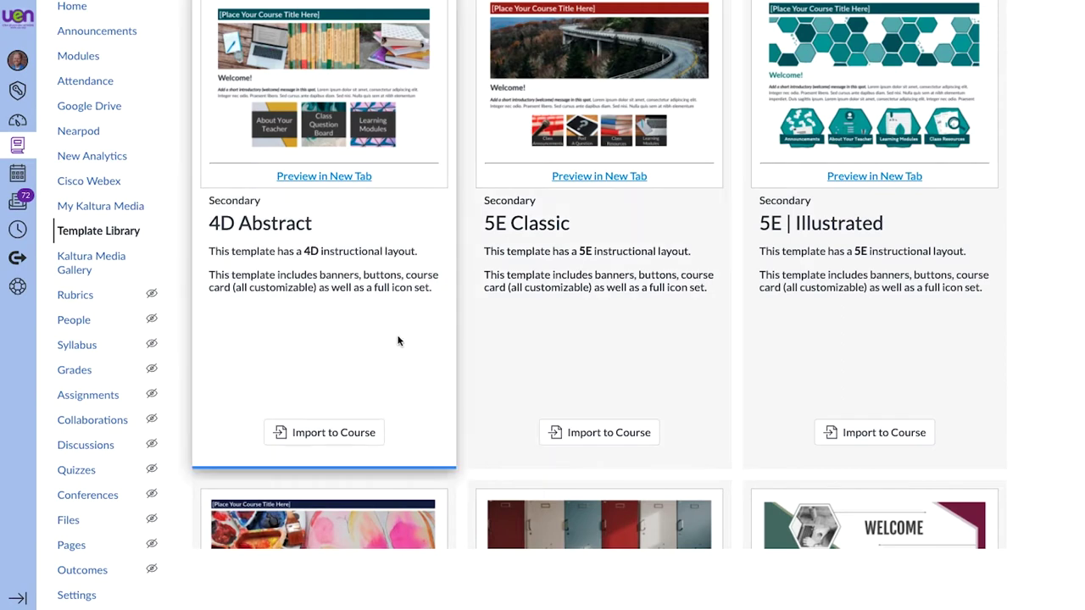
- Open the course settings and examine the Navigation list, comparing the enabled items, including Template Library, with those hidden from students
scroll(398, 339, "up", 3)
scroll(399, 335, "down", 3)
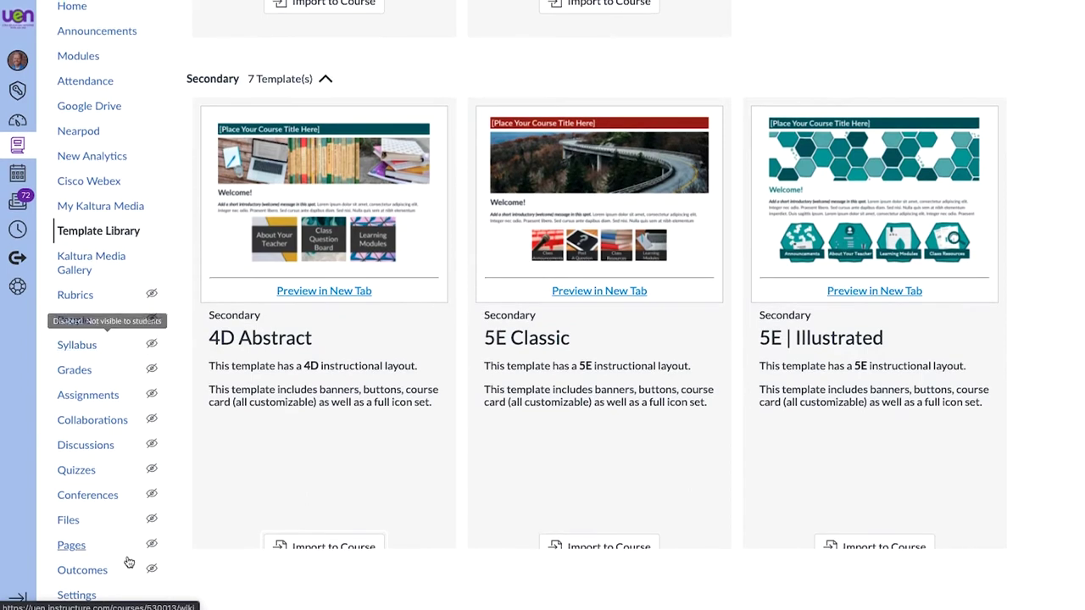
left_click(76, 595)
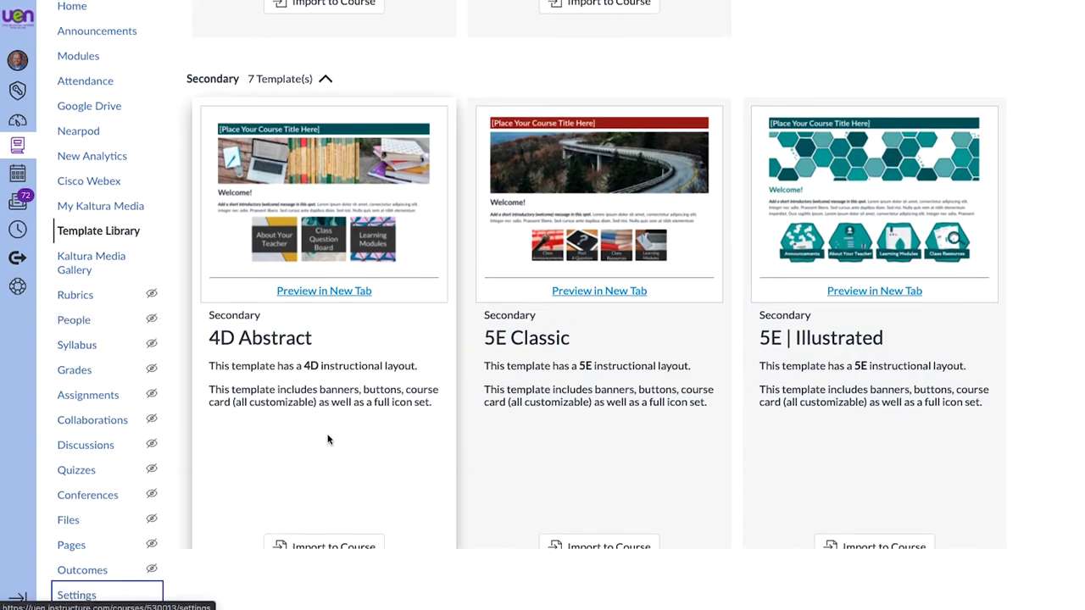
scroll(301, 350, "down", 1)
scroll(301, 350, "down", 5)
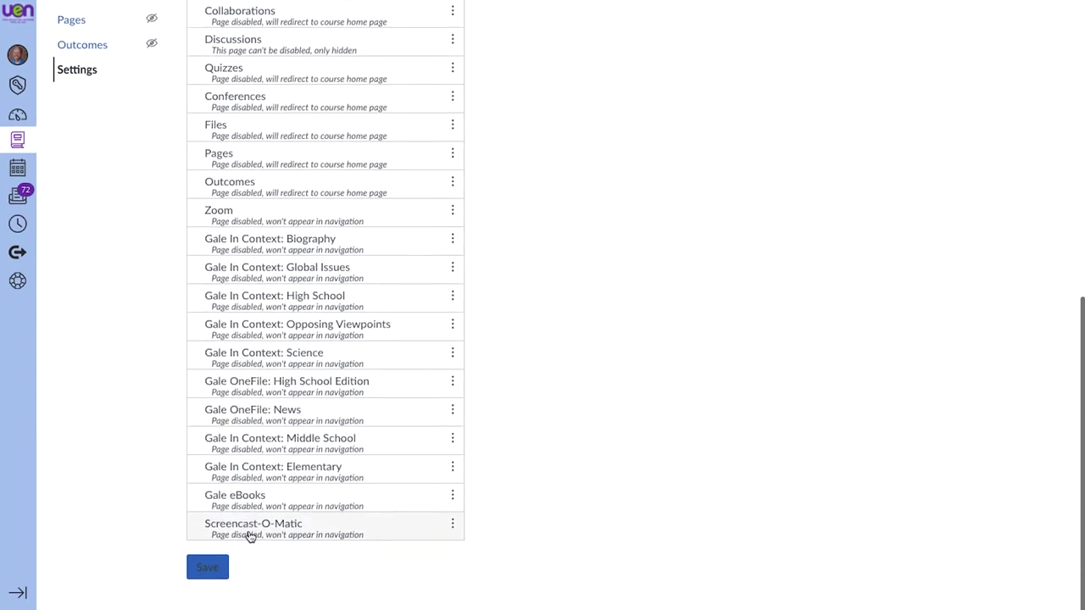
scroll(250, 536, "up", 6)
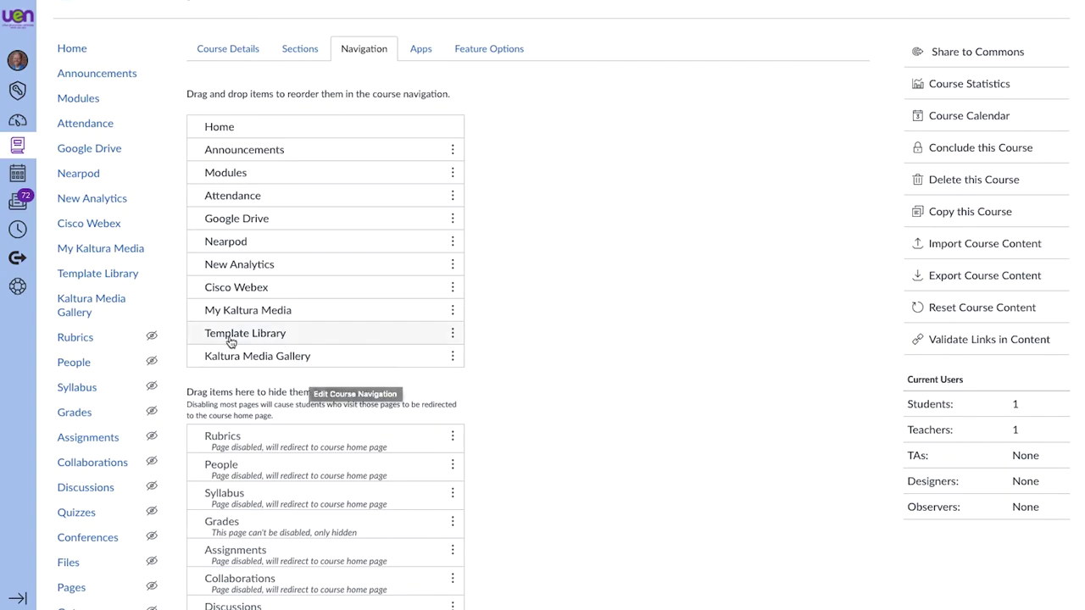
scroll(292, 450, "down", 5)
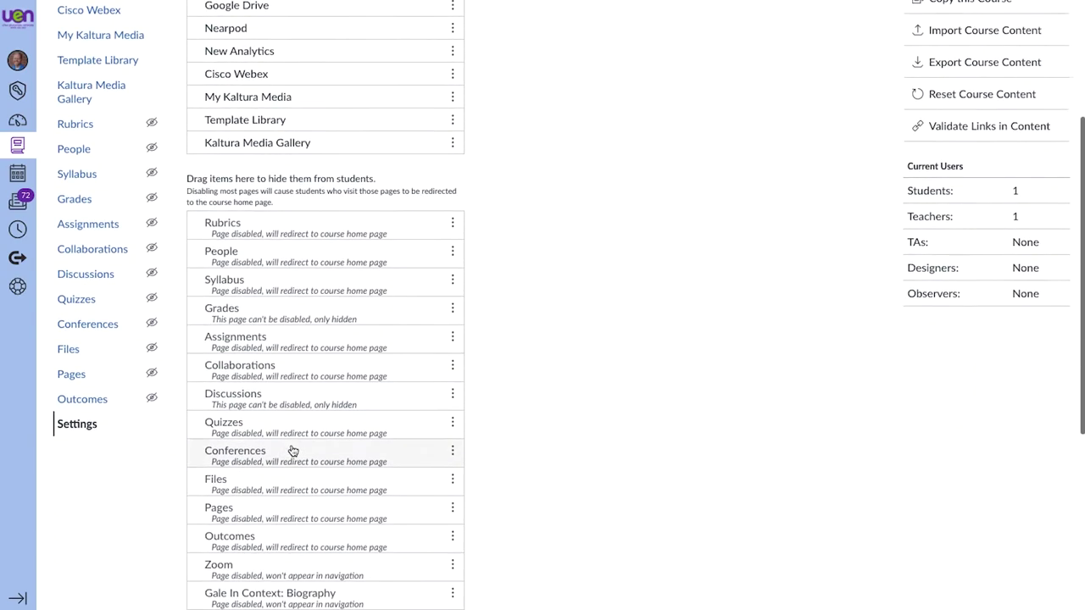
scroll(291, 450, "down", 2)
scroll(292, 450, "up", 6)
scroll(292, 450, "up", 1)
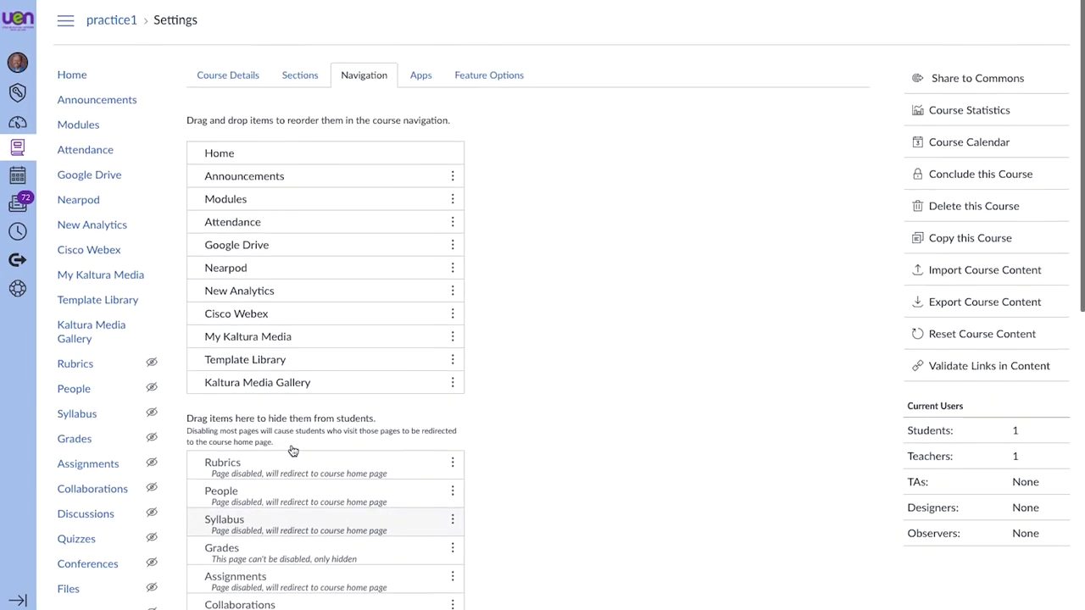
- Open the course's Template Library again and browse the New and Featured and Design Packages templates
left_click(109, 300)
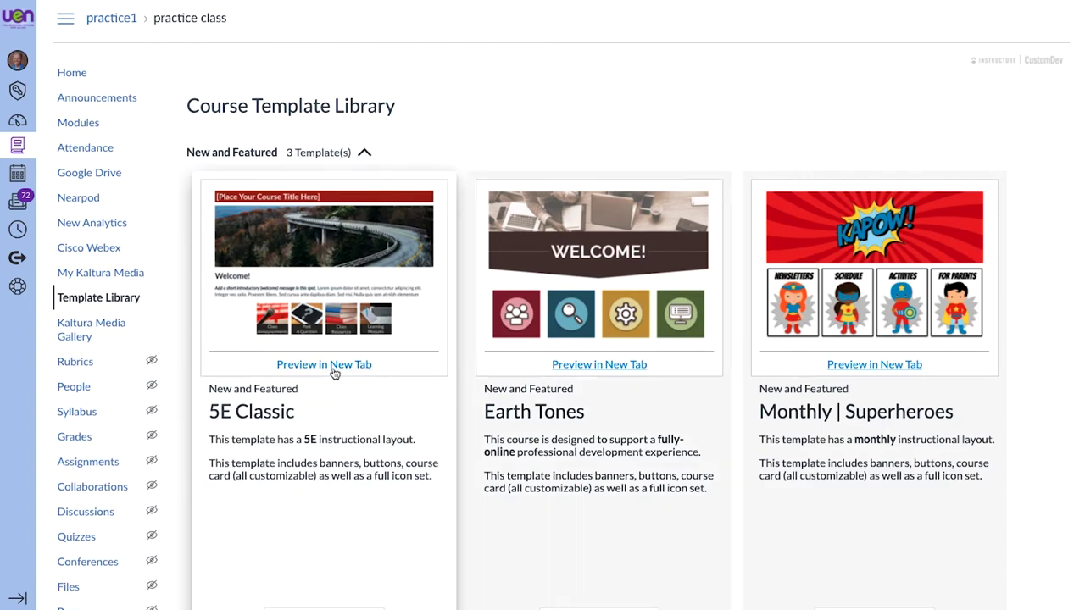
scroll(366, 385, "down", 2)
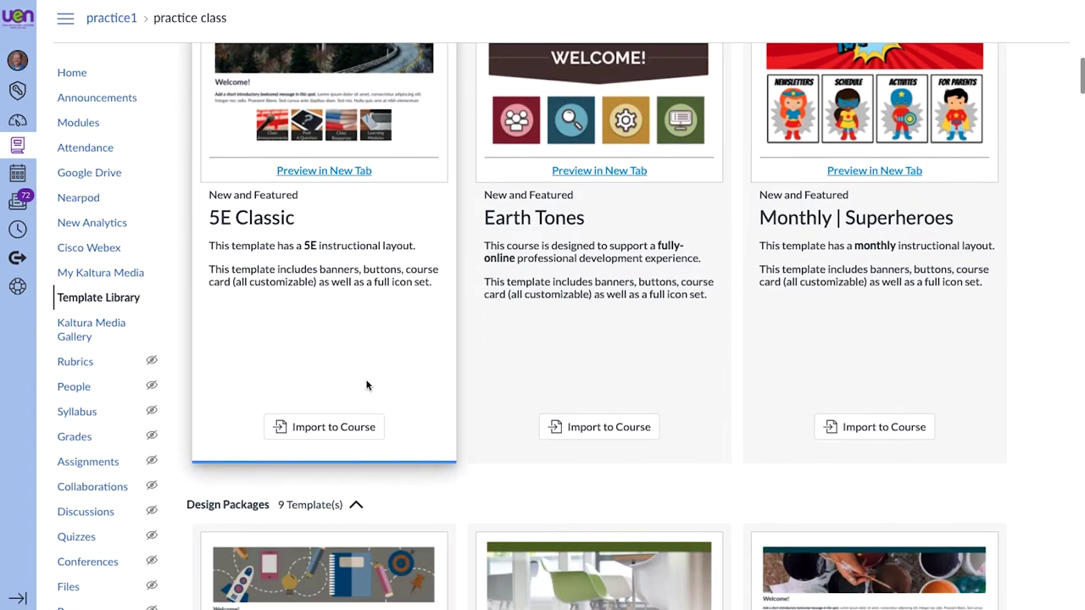
scroll(365, 380, "down", 1)
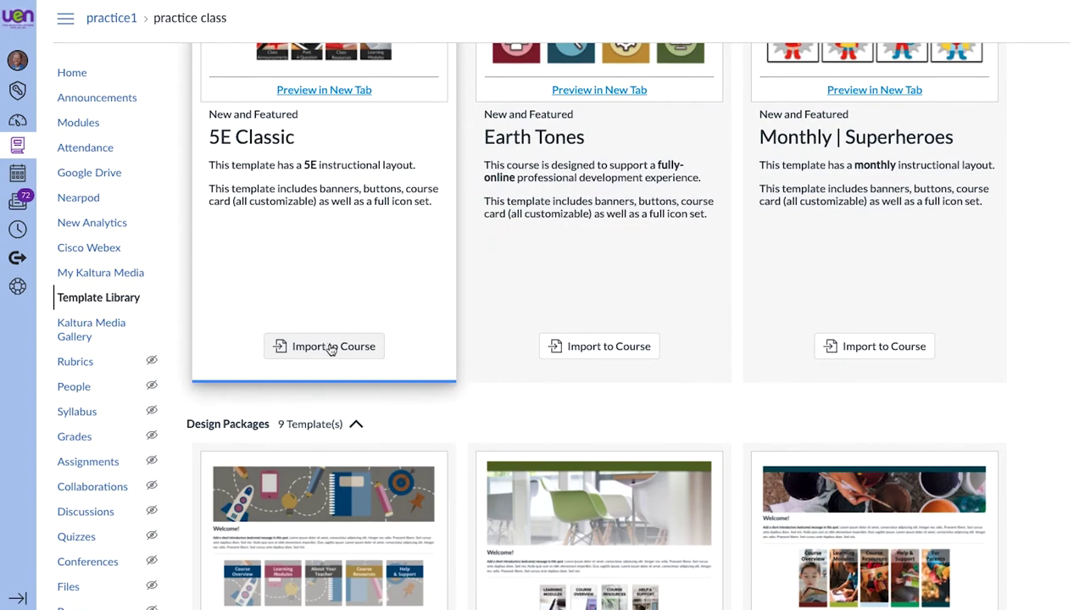
scroll(438, 401, "down", 2)
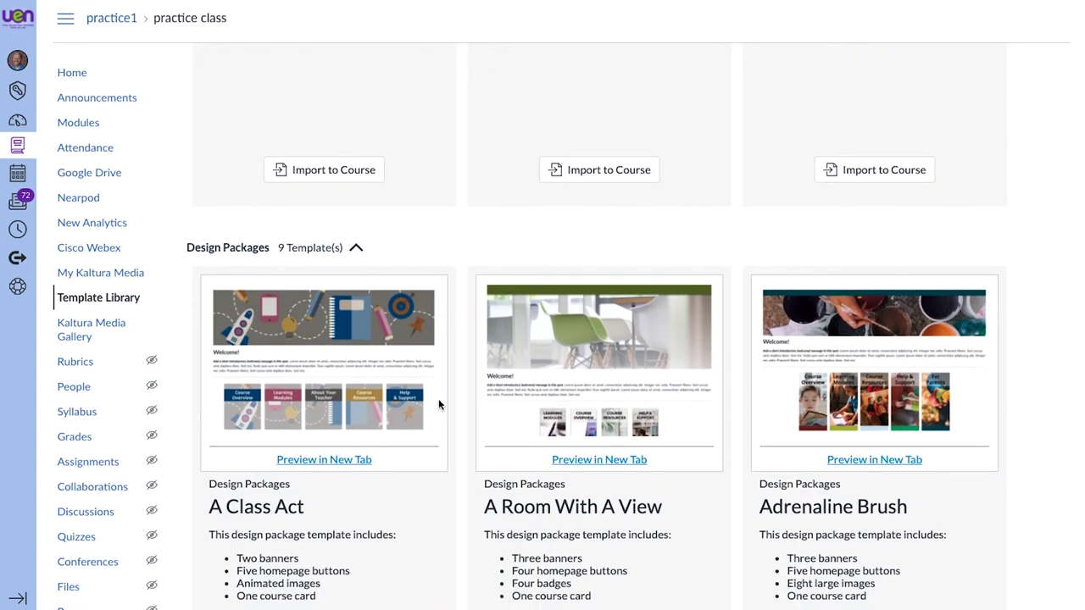
scroll(438, 404, "down", 2)
scroll(438, 403, "up", 2)
scroll(438, 404, "up", 5)
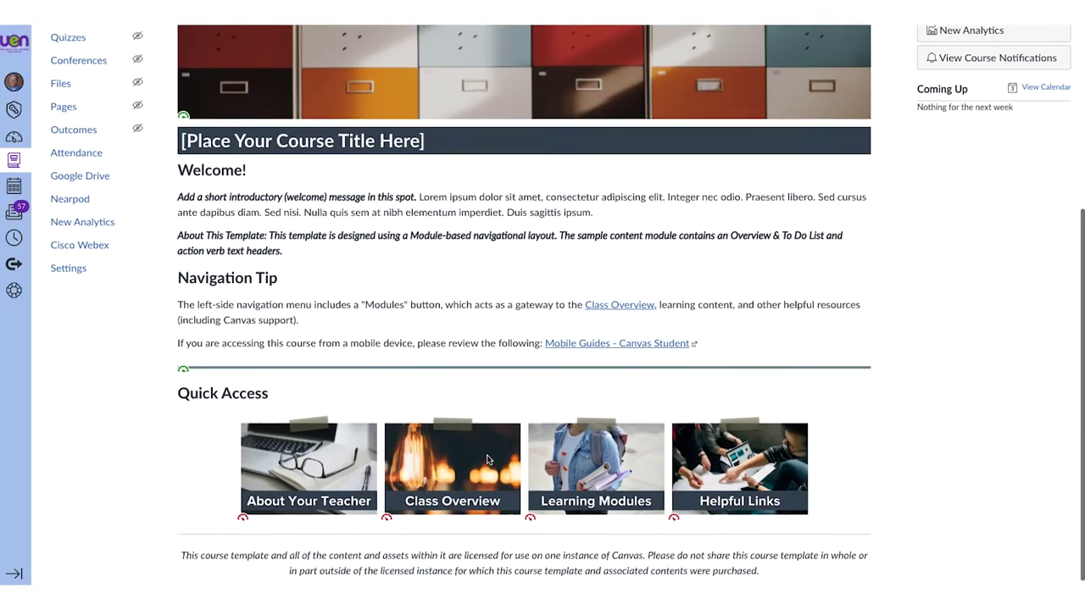
- Open the Template: Image Options and Customization Links page from the Teacher Module of the Template Sandbox course
scroll(486, 454, "up", 4)
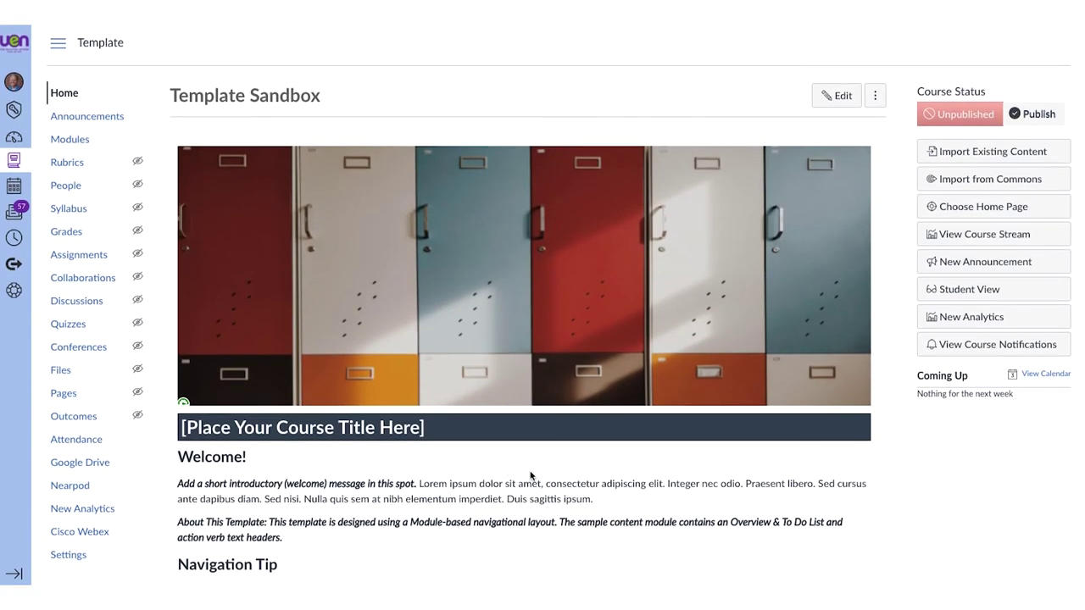
left_click(71, 141)
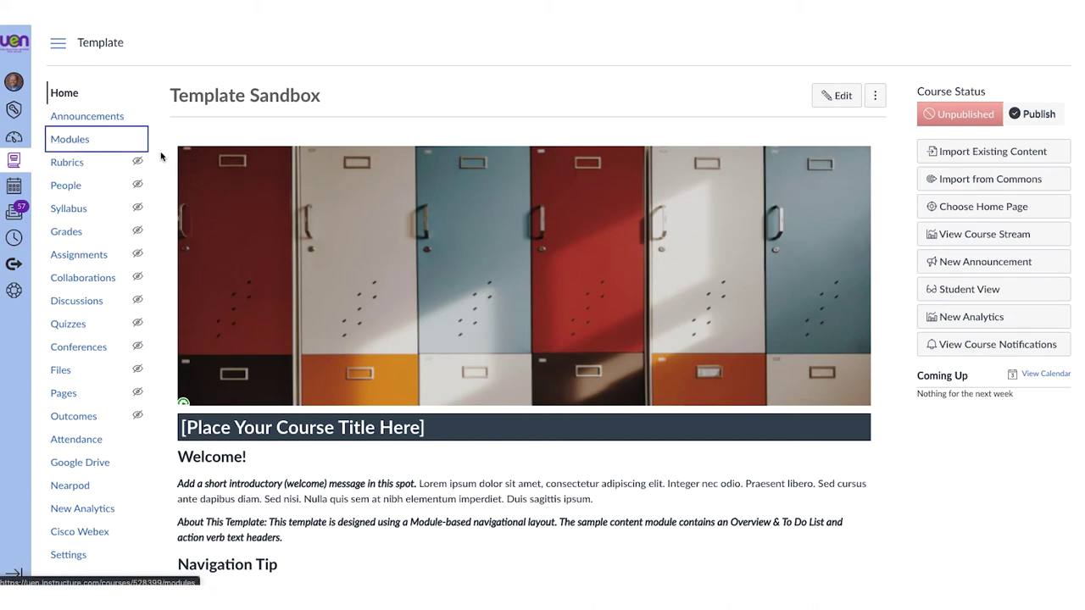
scroll(222, 200, "down", 2)
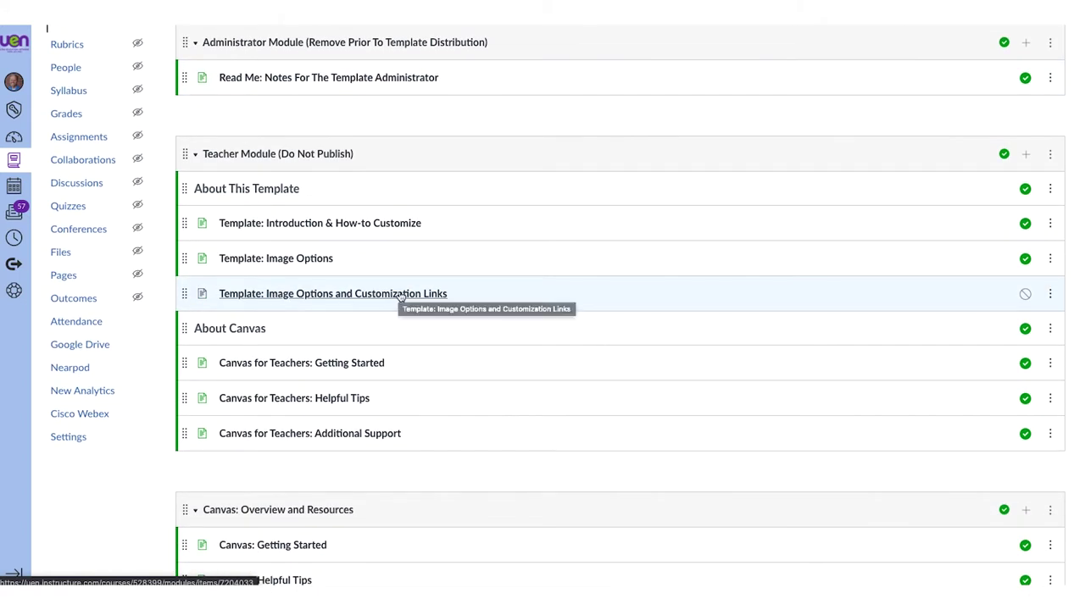
left_click(401, 294)
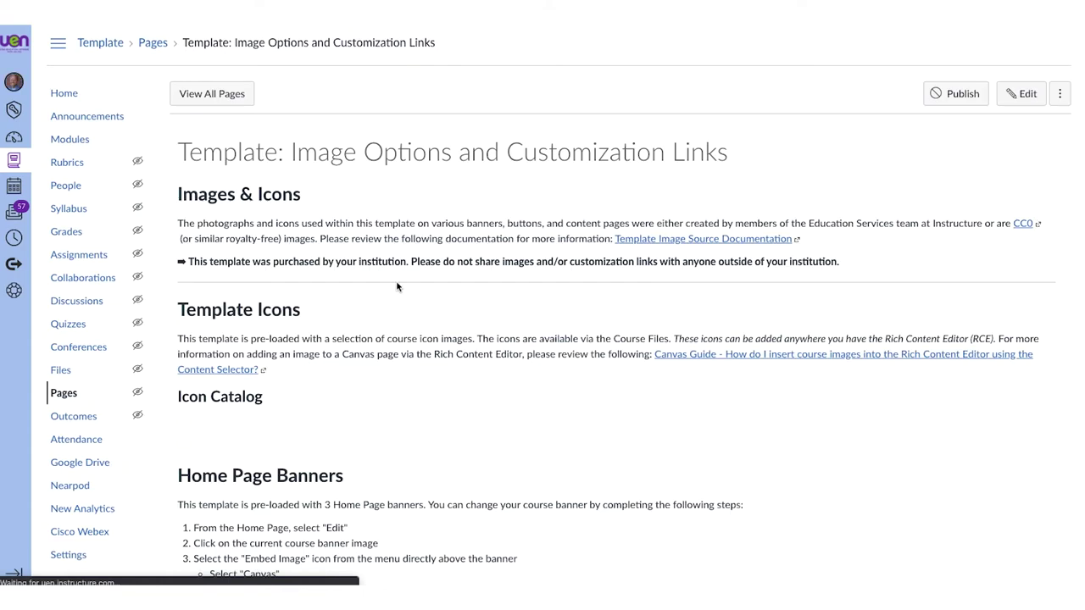
- Examine the page's icon catalog, home page banner instructions, button instructions and tables of customization links
scroll(397, 287, "down", 5)
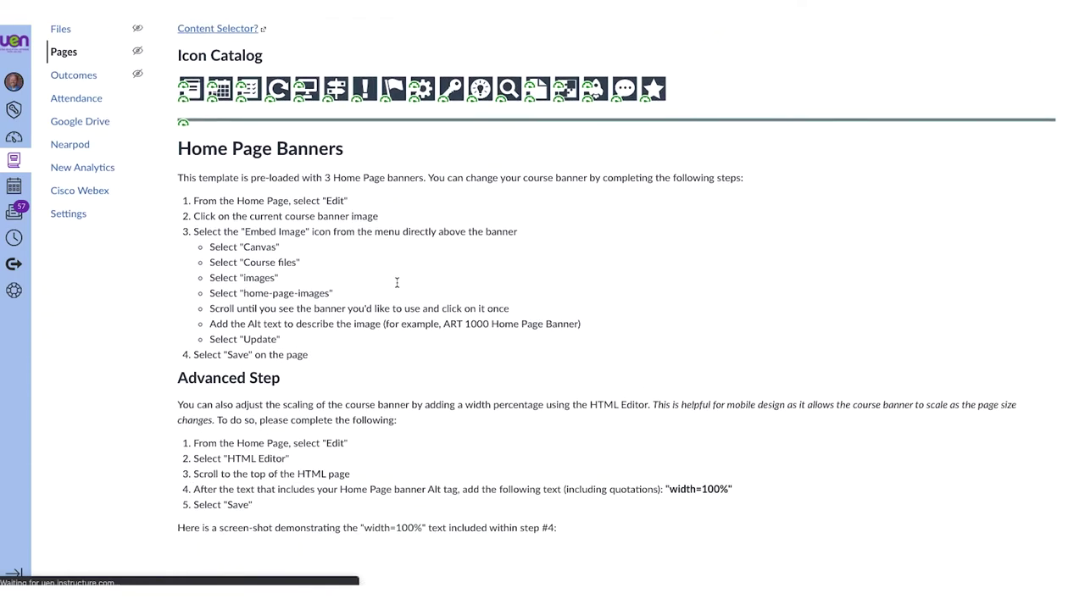
scroll(396, 286, "down", 5)
scroll(396, 284, "down", 6)
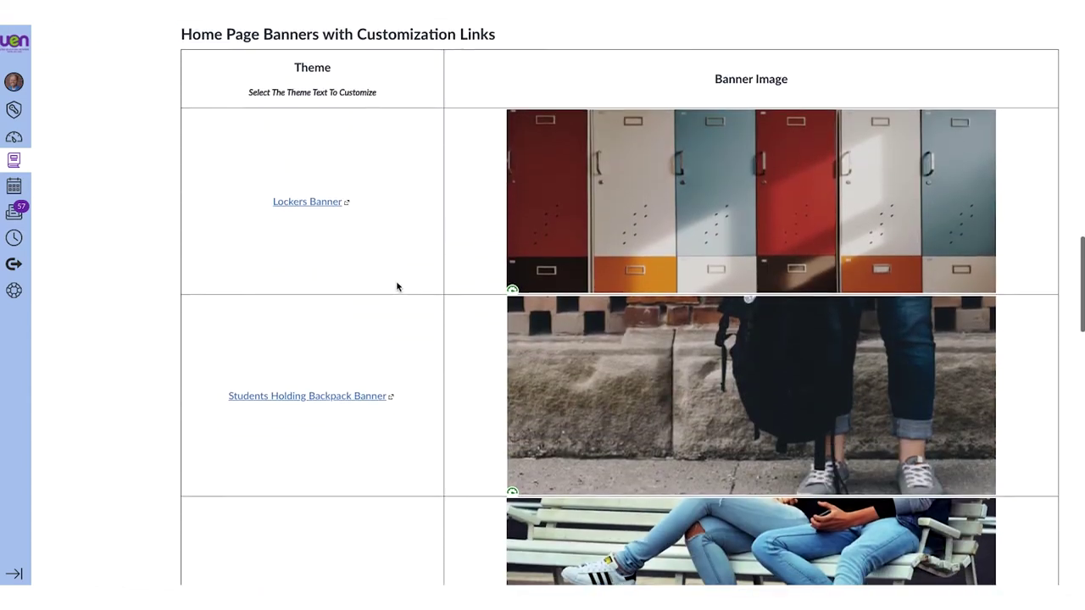
scroll(397, 286, "down", 10)
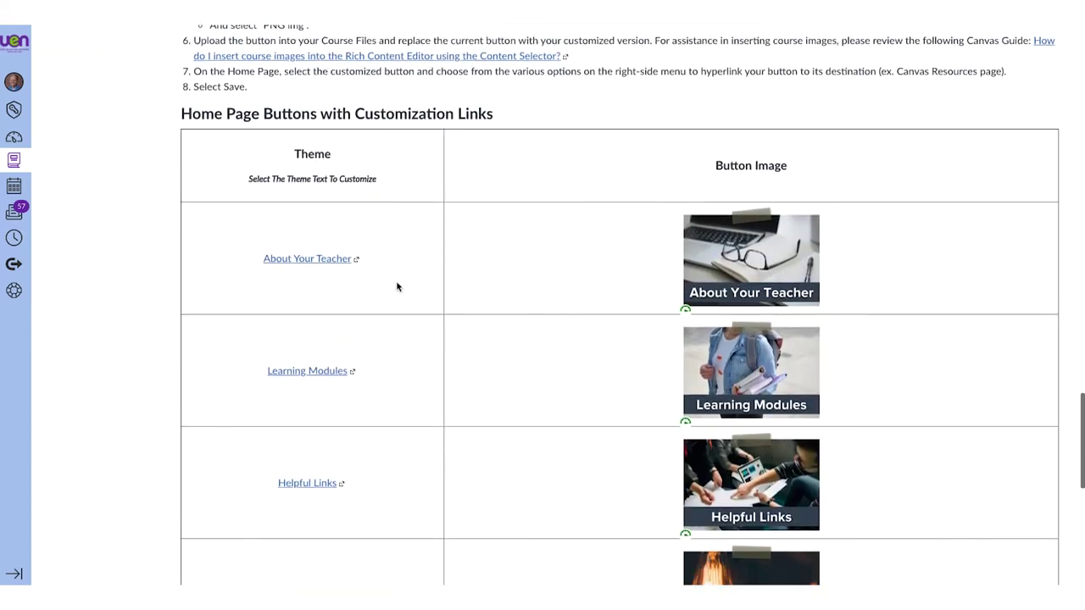
scroll(396, 284, "down", 2)
scroll(396, 286, "up", 6)
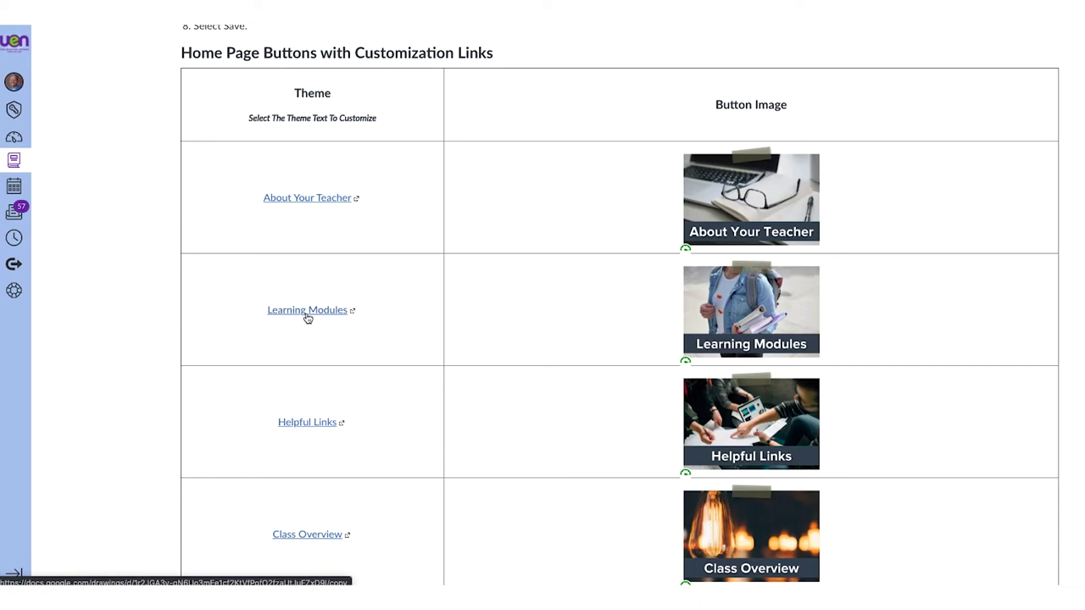
scroll(307, 318, "up", 15)
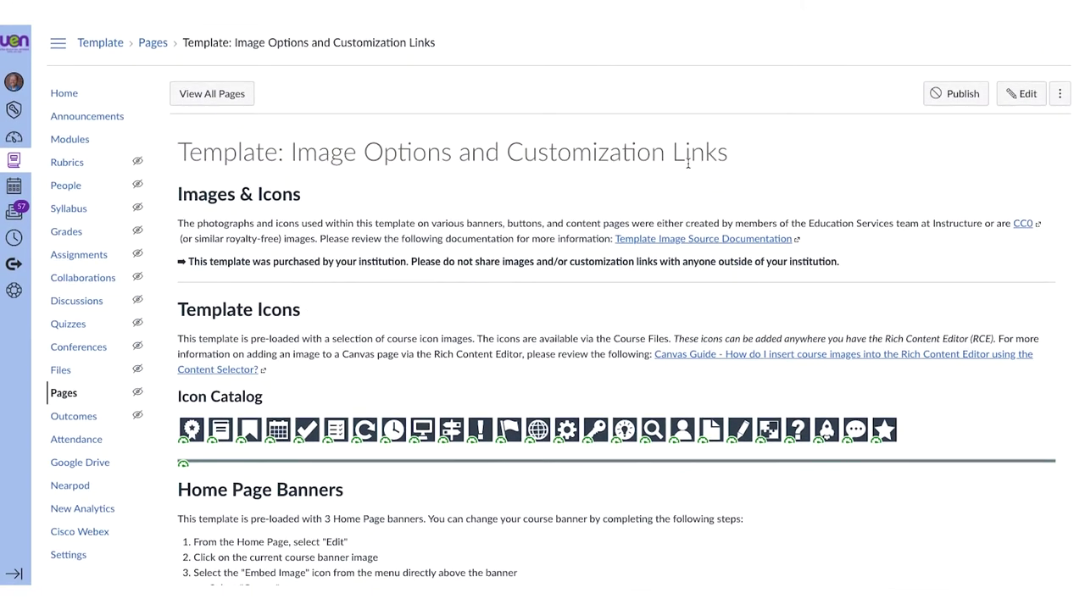
scroll(506, 245, "down", 20)
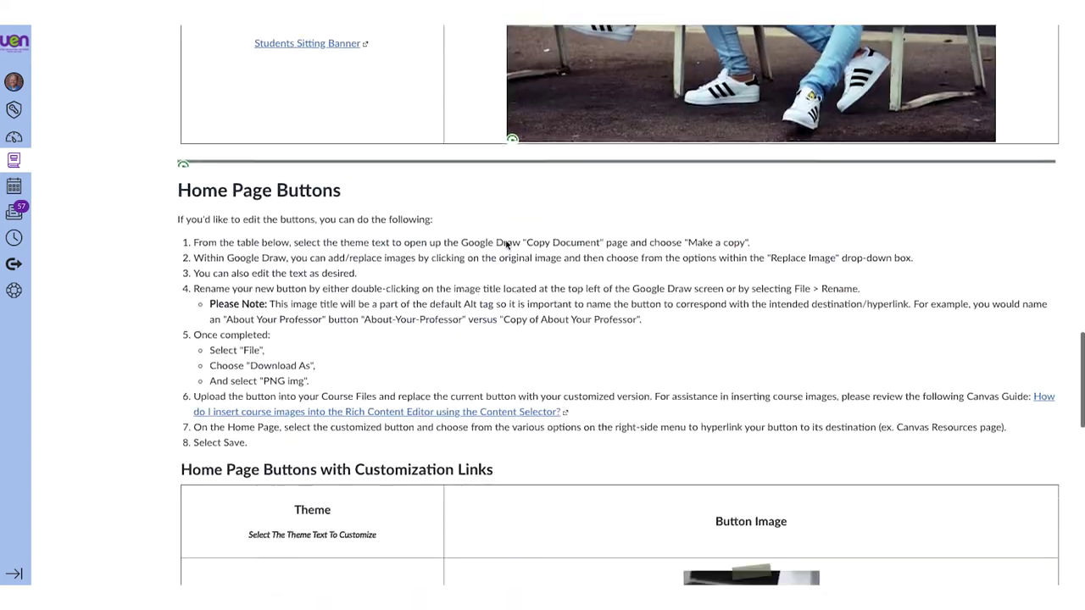
scroll(506, 245, "up", 1)
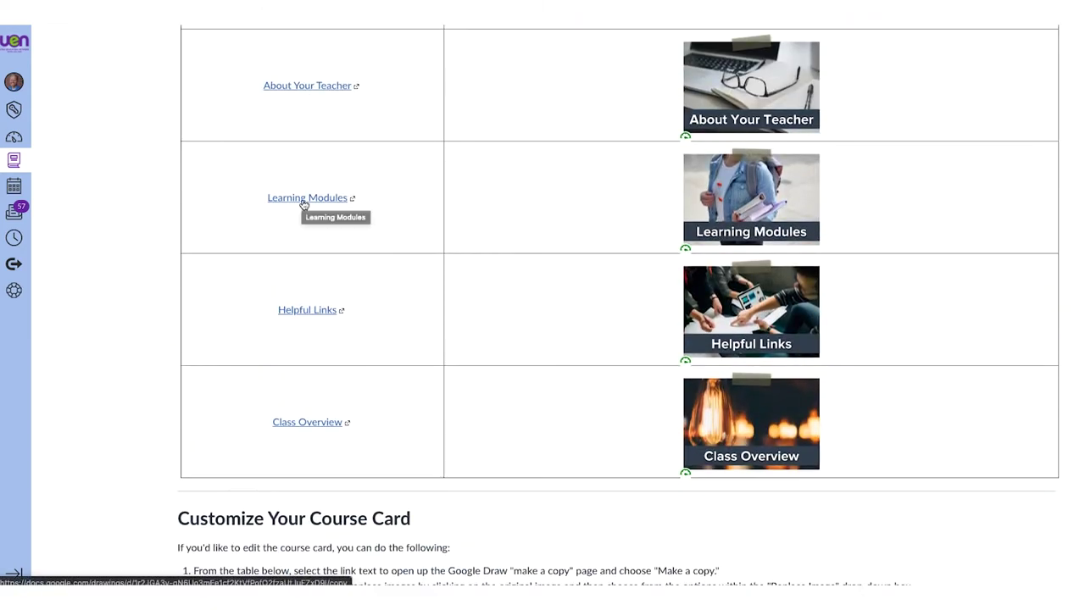
- Make a copy of the Learning Modules button in Google Drawings and shorten its label to "Modules"
left_click(304, 201)
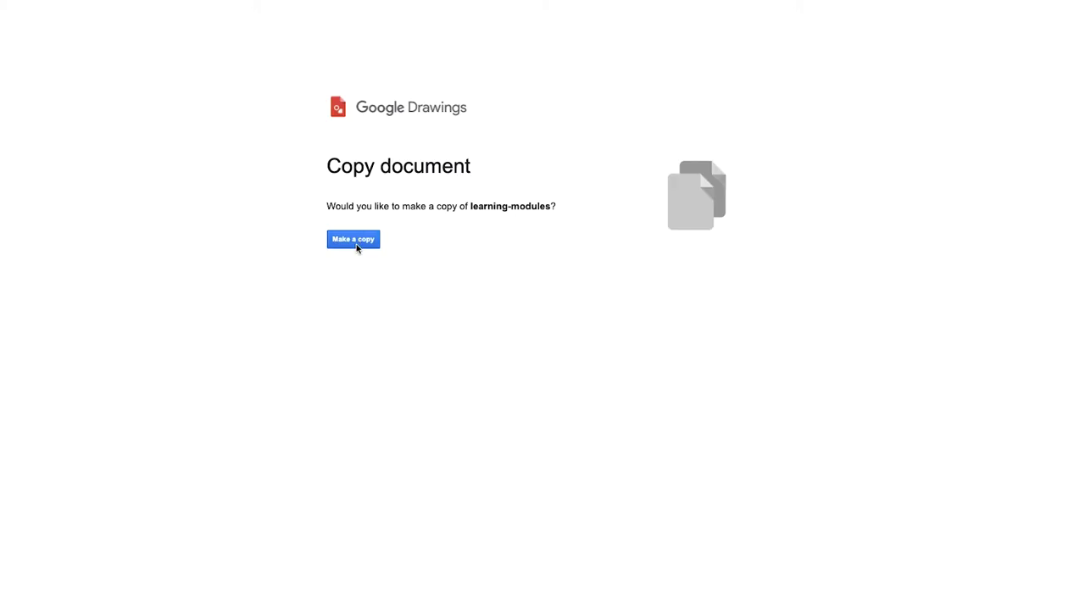
left_click(359, 246)
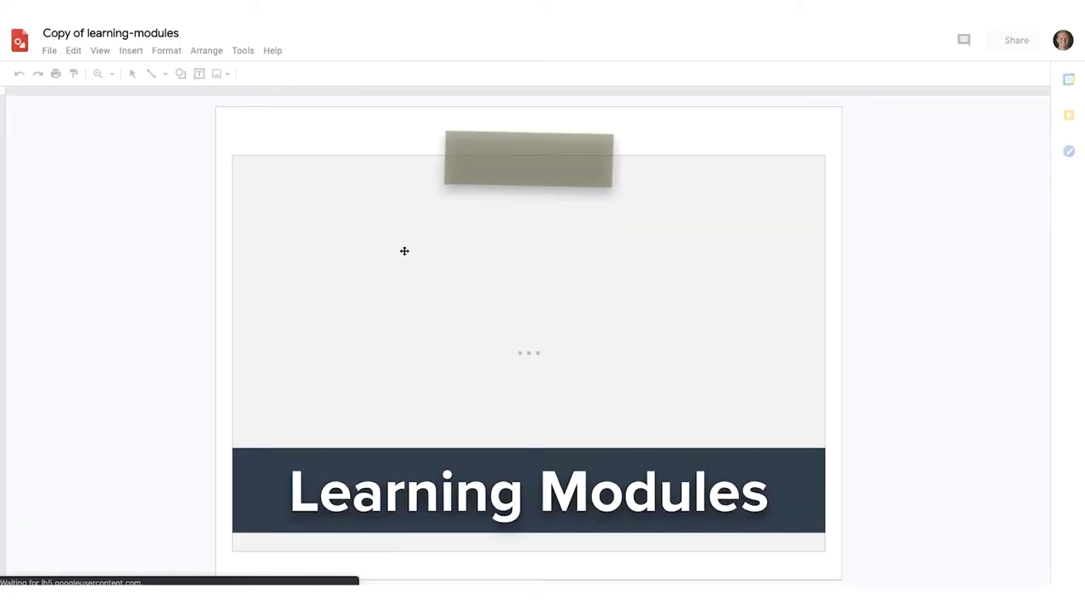
left_click(527, 496)
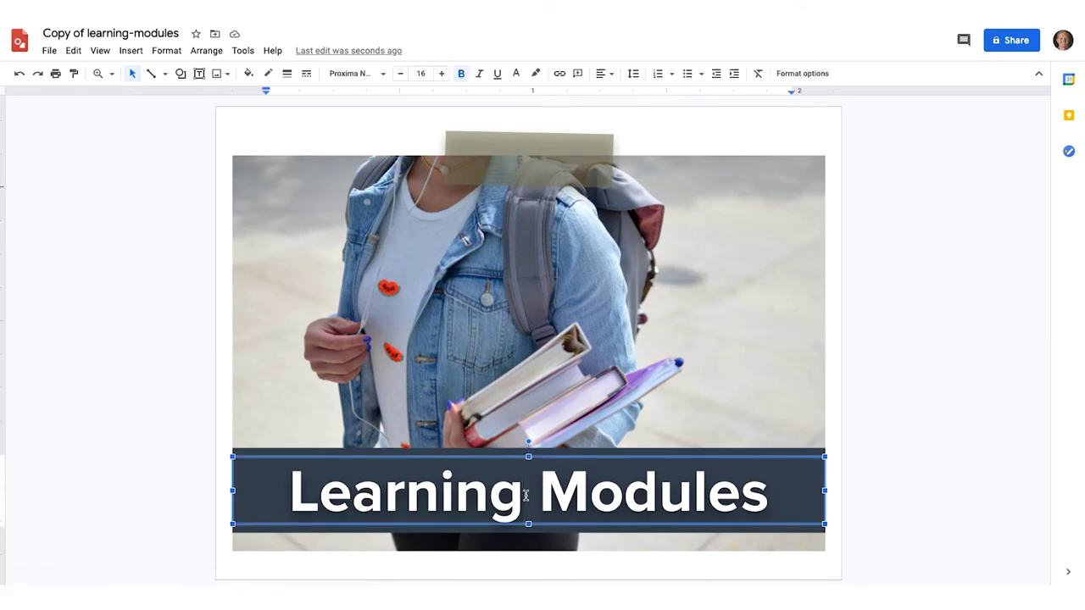
key("BackSpace")
key("BackSpace")
key("BackSpace")
key("BackSpace")
key("BackSpace")
key("BackSpace")
key("BackSpace")
key("BackSpace")
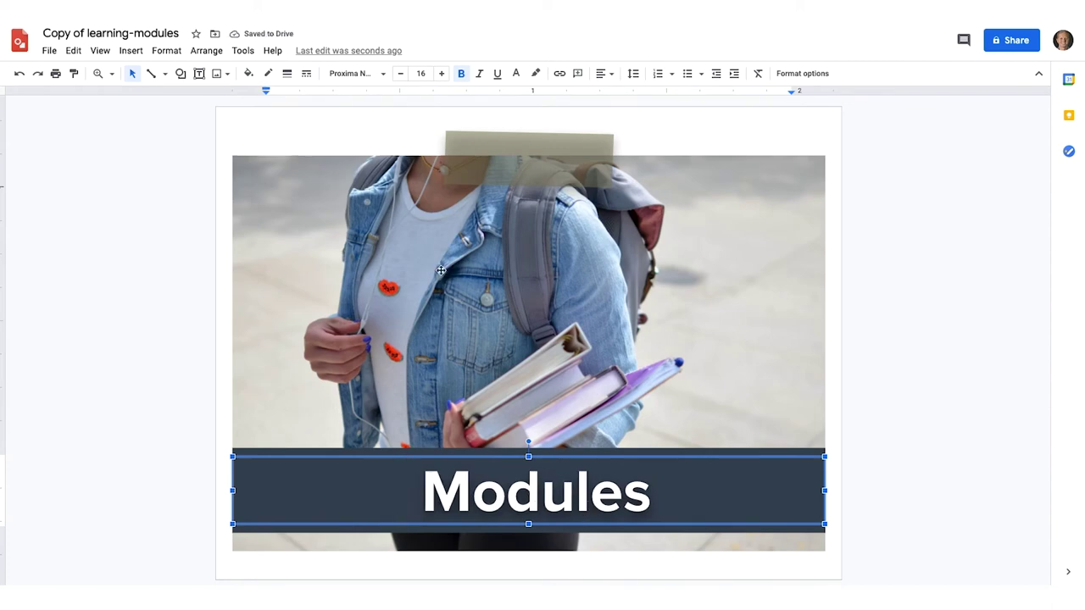
- Start replacing the button's background photo with an image from a web search
left_click(465, 296)
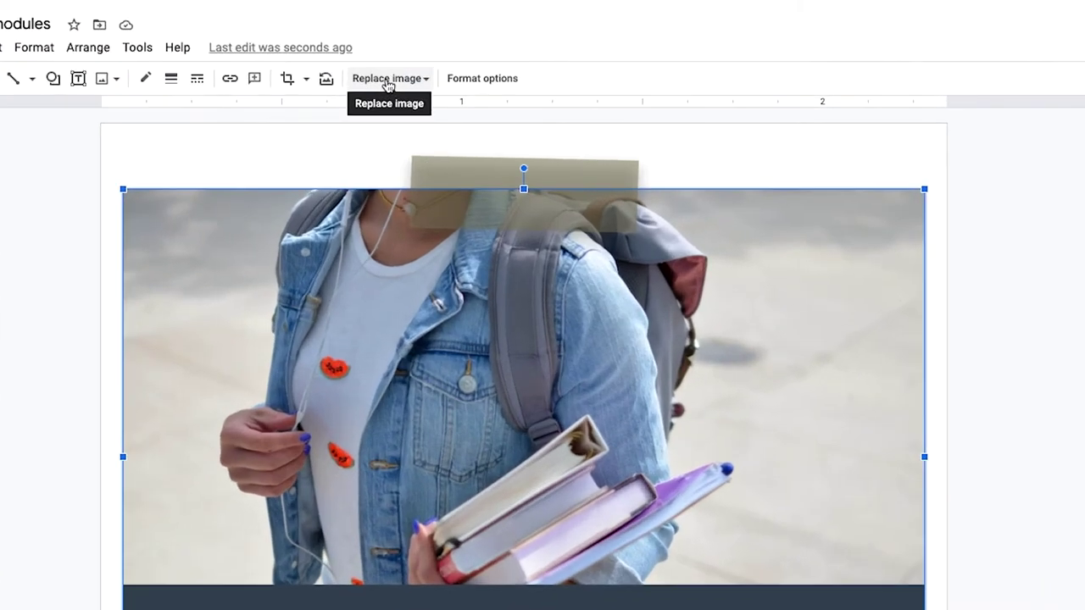
left_click(388, 79)
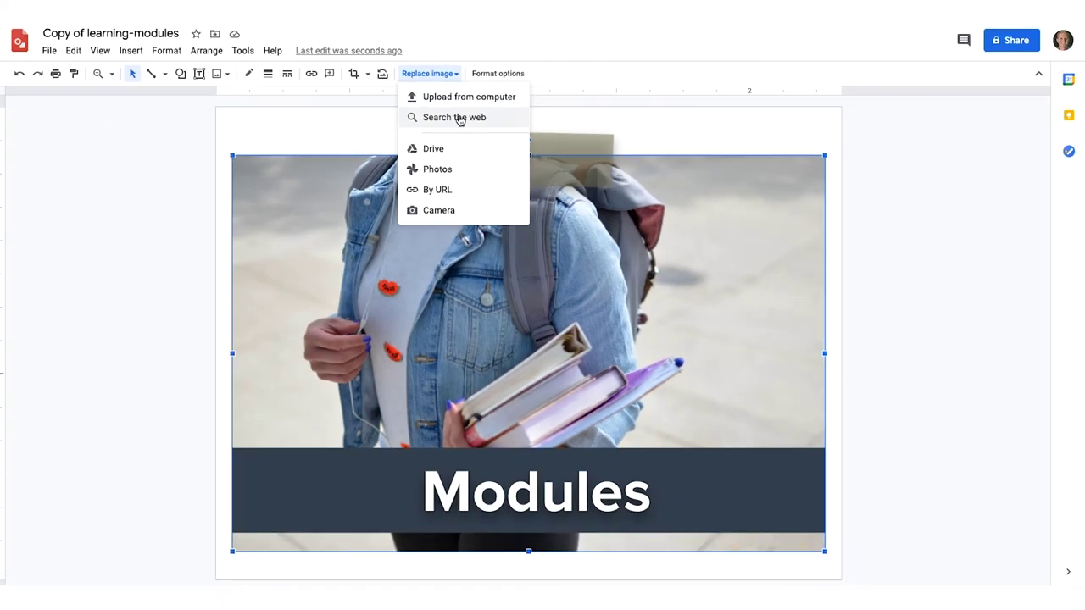
left_click(431, 139)
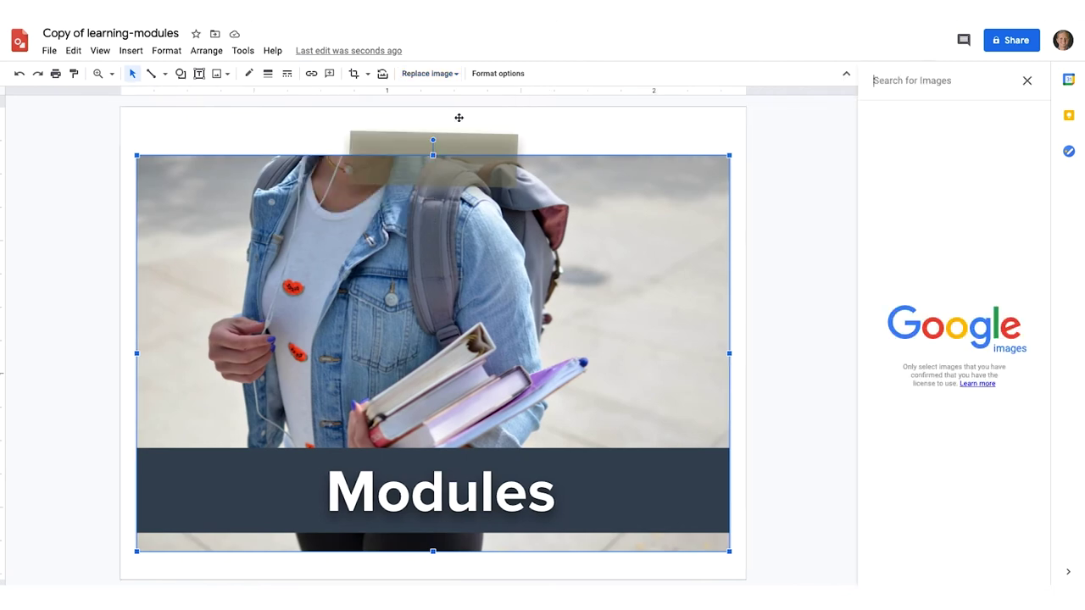
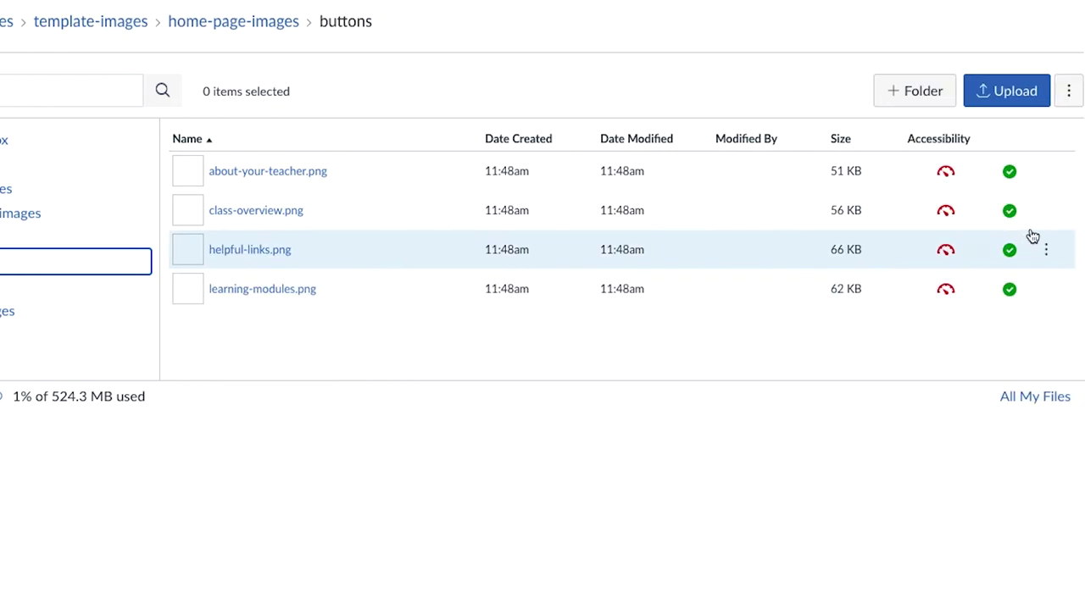
- Upload Copy of learning-modules.png to the course's home-page-images buttons folder
left_click(1001, 95)
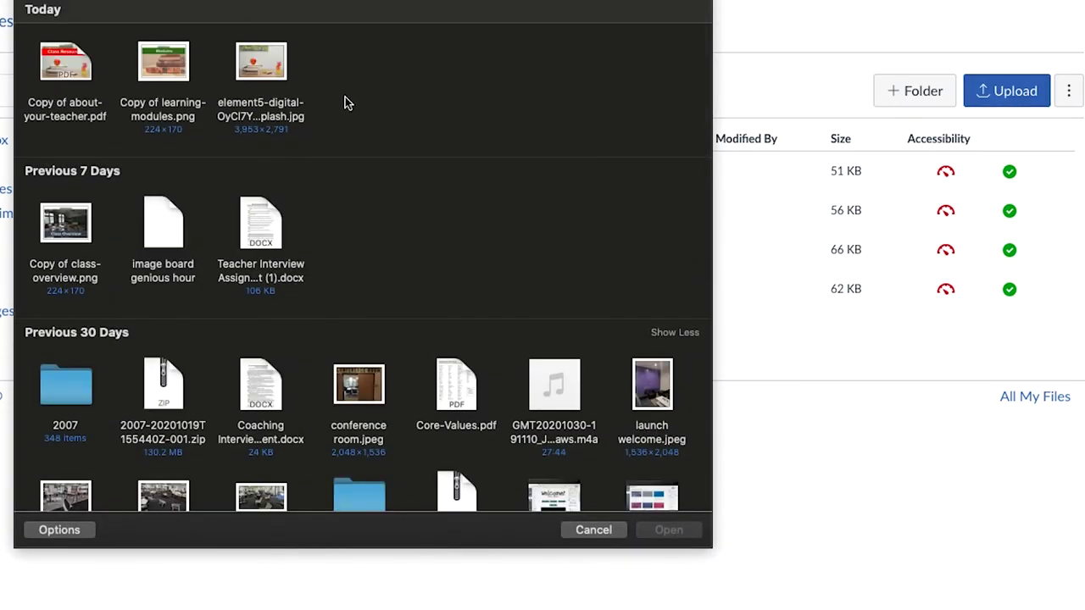
left_click(174, 64)
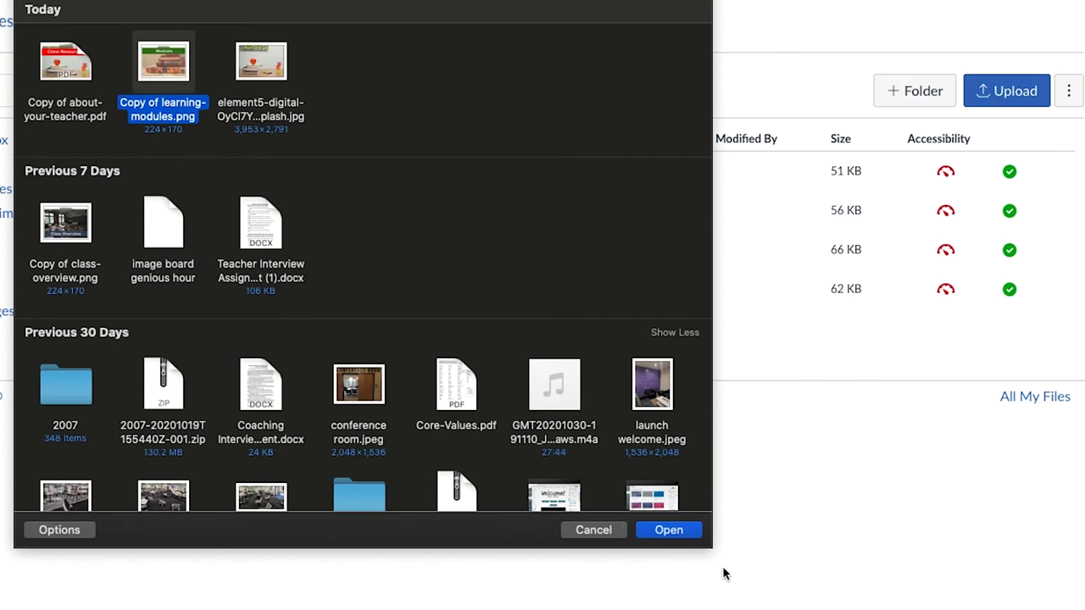
left_click(673, 534)
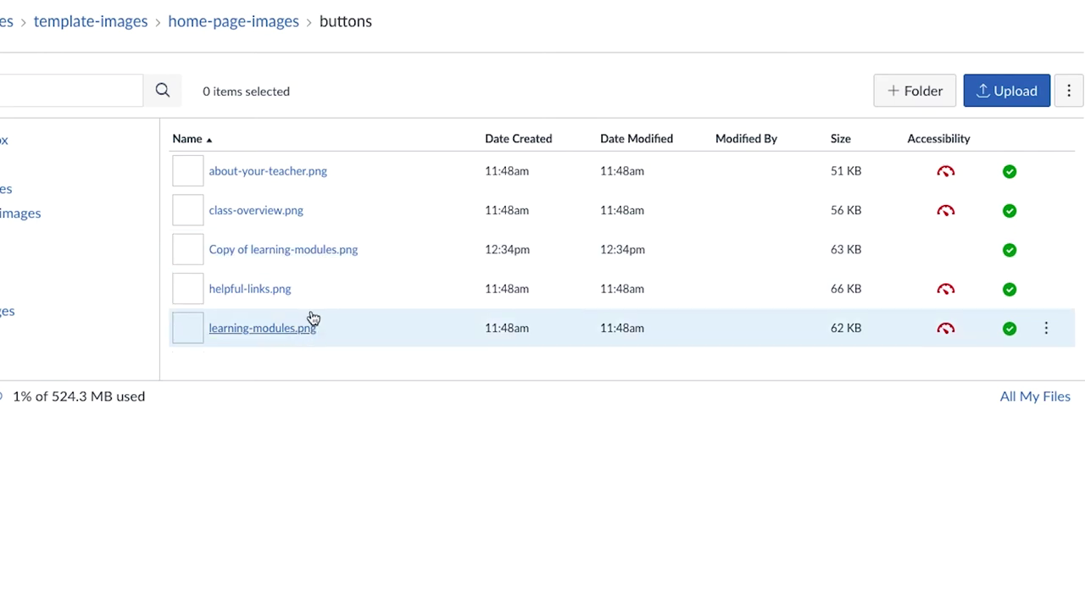
- Rename the uploaded file Copy of learning-modules.png to modifiedmodules.png
left_click(1046, 249)
left_click(1001, 332)
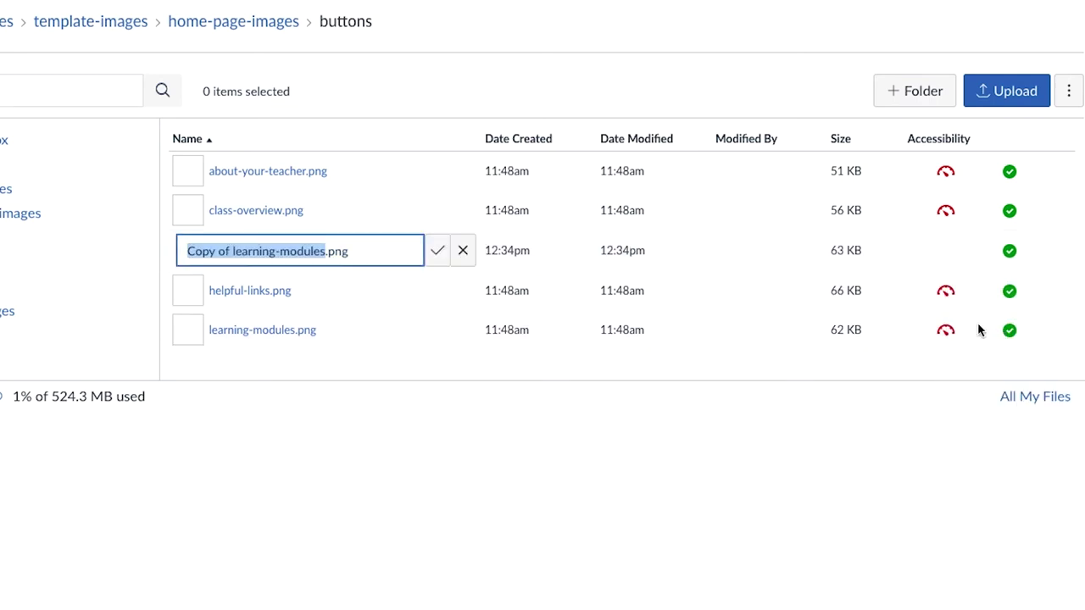
left_click(233, 251)
key("BackSpace")
key("BackSpace")
key("BackSpace")
key("BackSpace")
key("BackSpace")
key("BackSpace")
key("BackSpace")
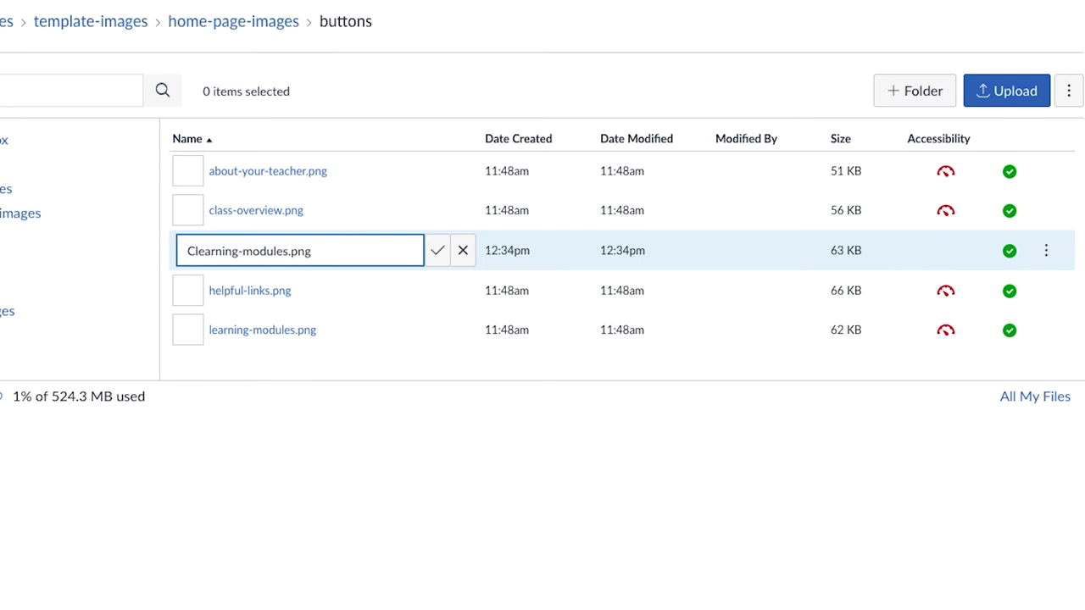
key("BackSpace")
key("BackSpace")
key("BackSpace")
key("BackSpace")
key("BackSpace")
key("BackSpace")
key("BackSpace")
key("BackSpace")
key("BackSpace")
key("BackSpace")
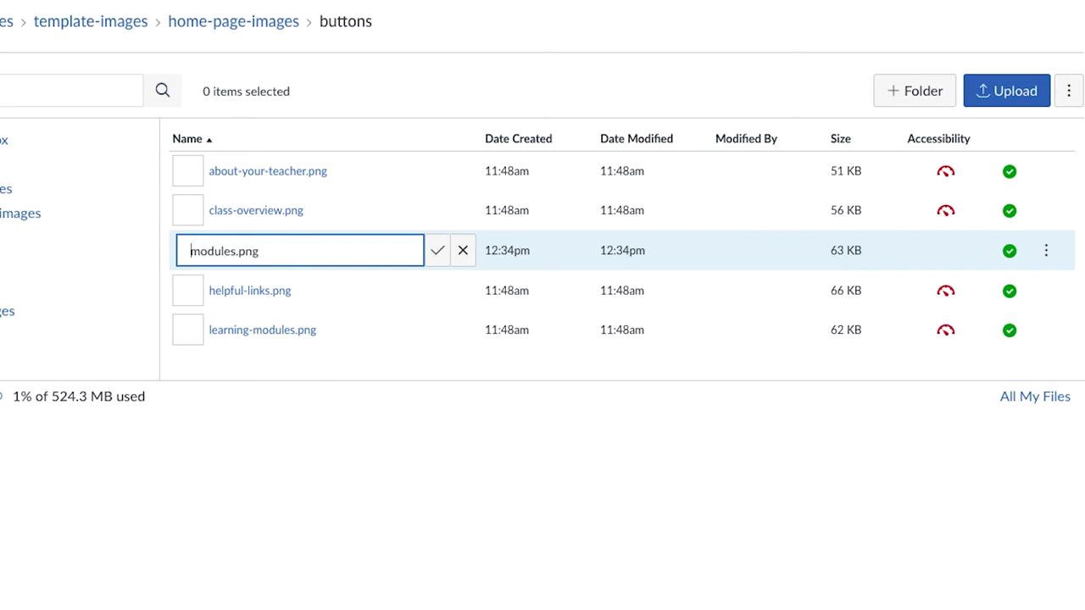
type("<pd")
key("BackSpace")
key("BackSpace")
key("BackSpace")
type("modified")
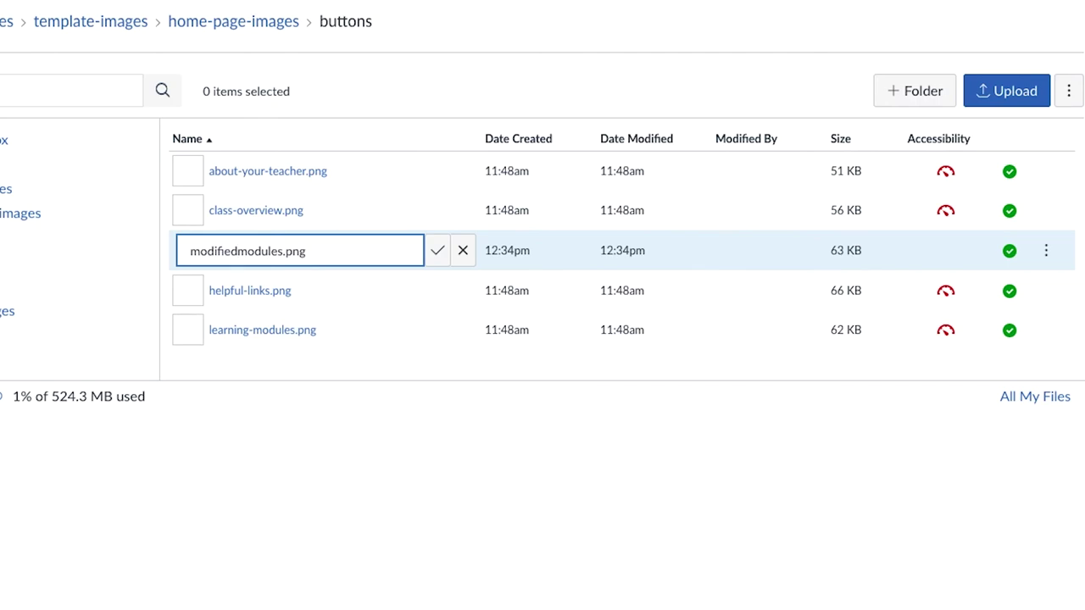
left_click(439, 253)
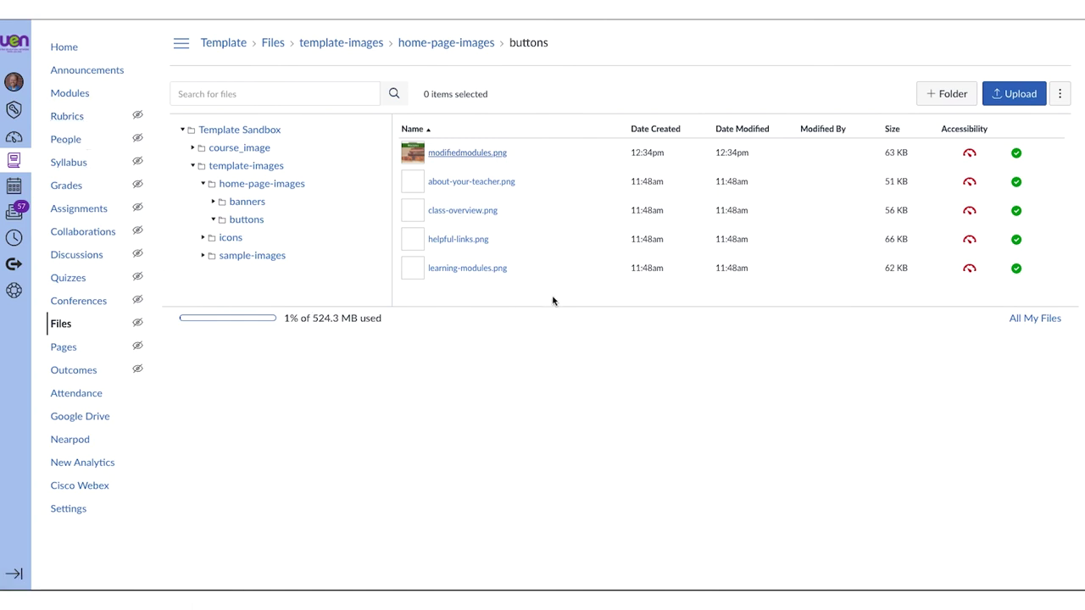
- Open the course home page for editing and delete the Learning Modules button image under Quick Access
left_click(62, 47)
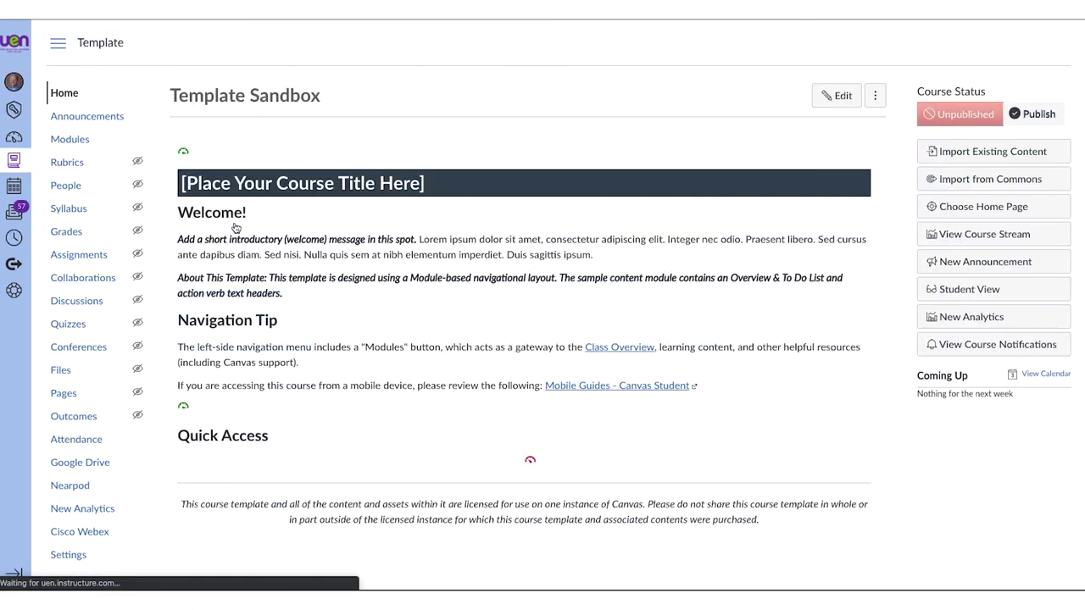
scroll(354, 242, "down", 4)
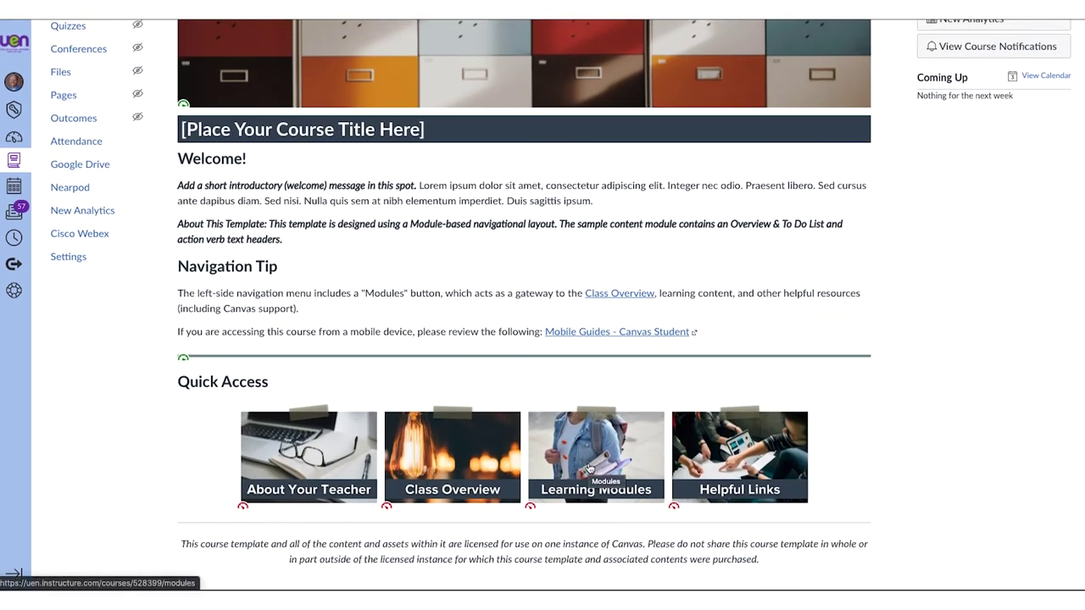
scroll(589, 468, "up", 4)
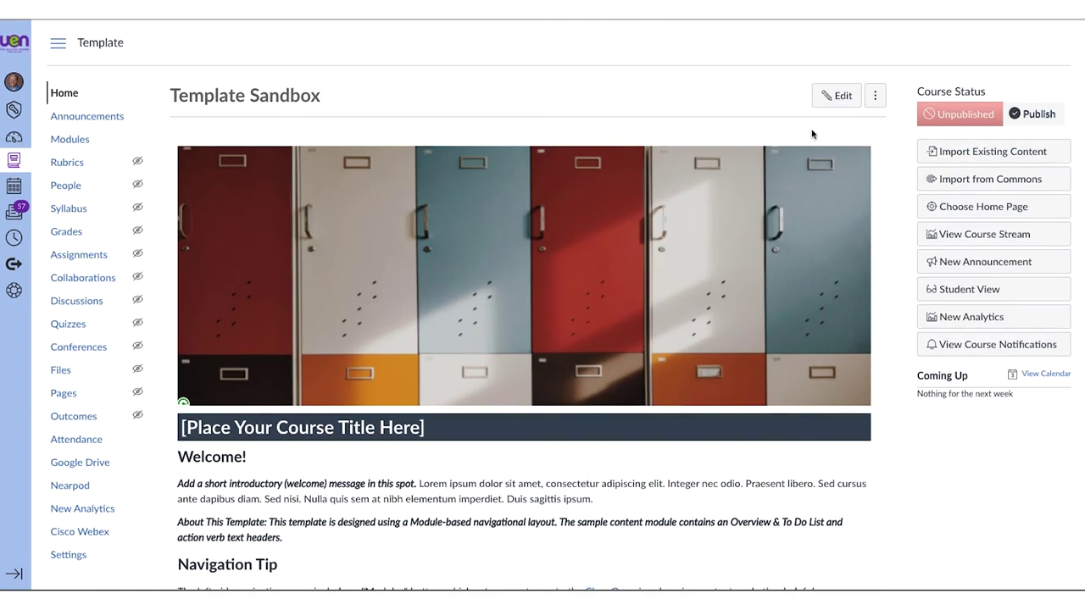
left_click(845, 98)
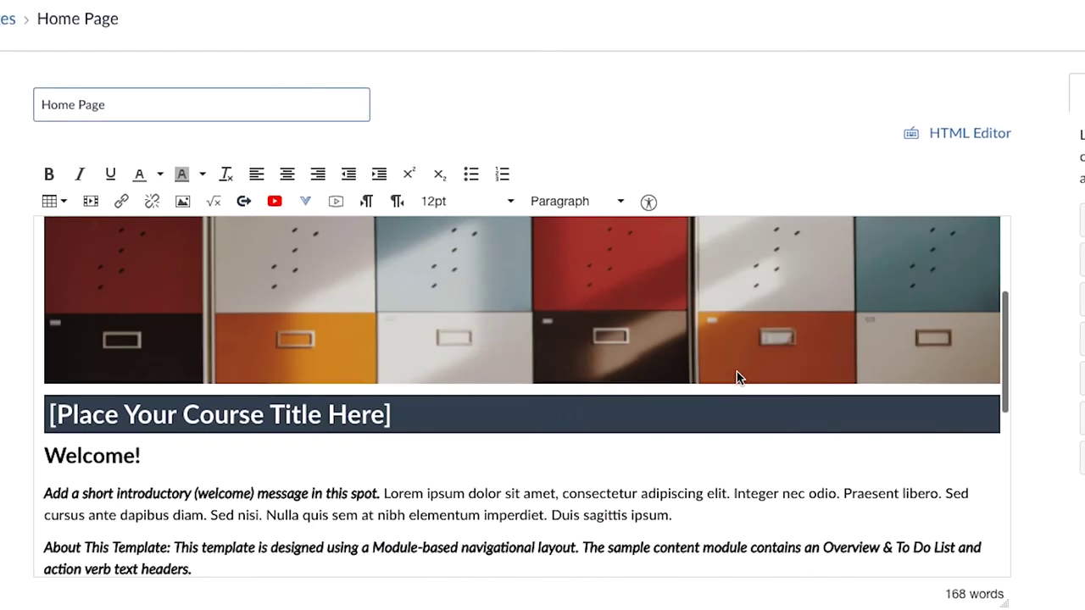
scroll(697, 319, "down", 5)
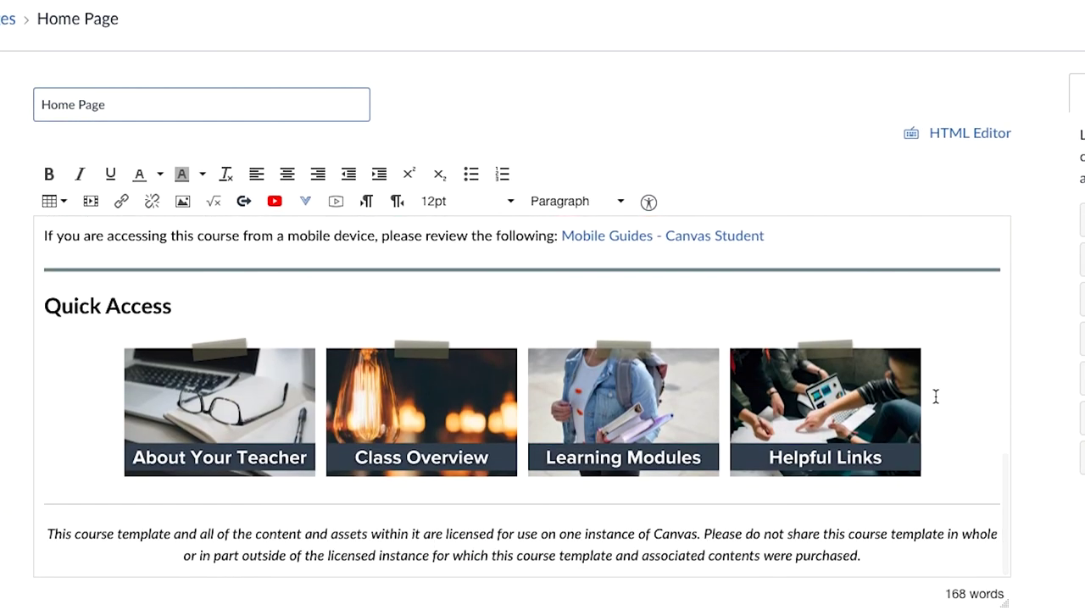
left_click(645, 413)
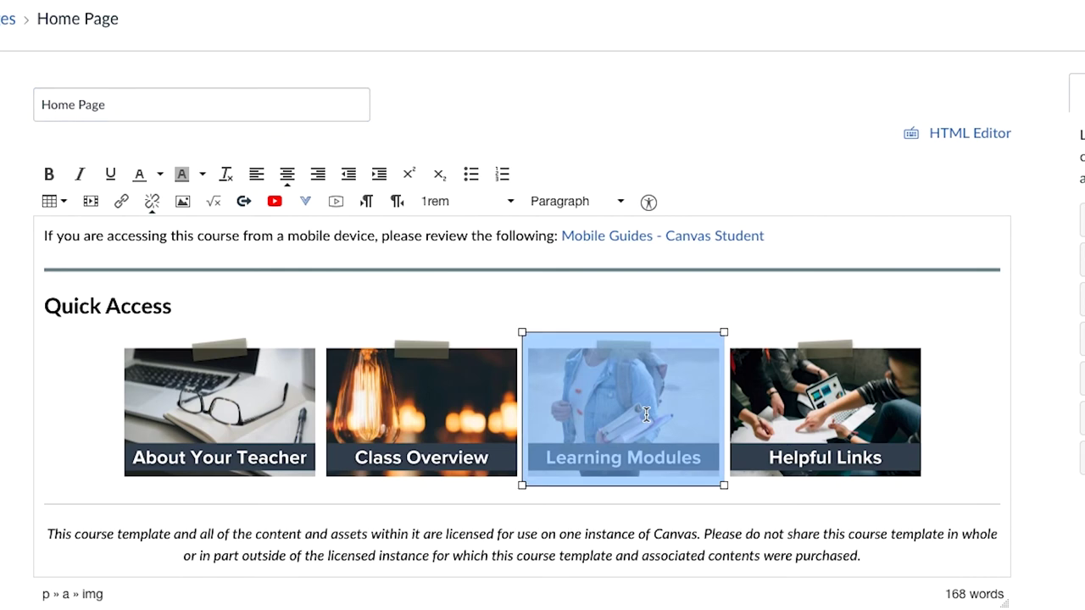
key("Delete")
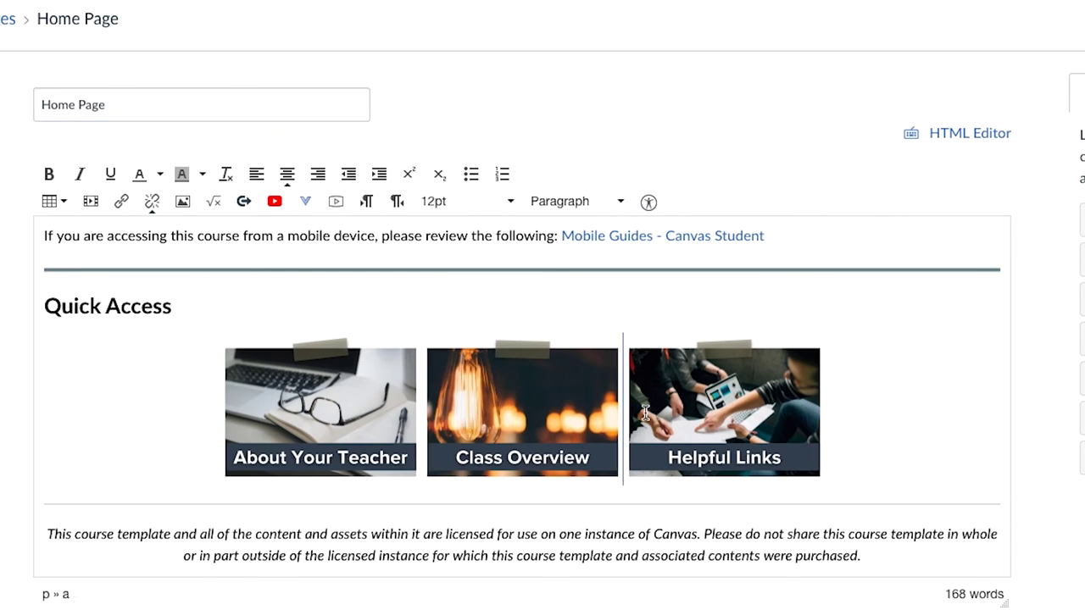
- Insert modifiedmodules.png from the course files' template-images/home-page-images/buttons folder in place of the deleted Learning Modules button
left_click(183, 203)
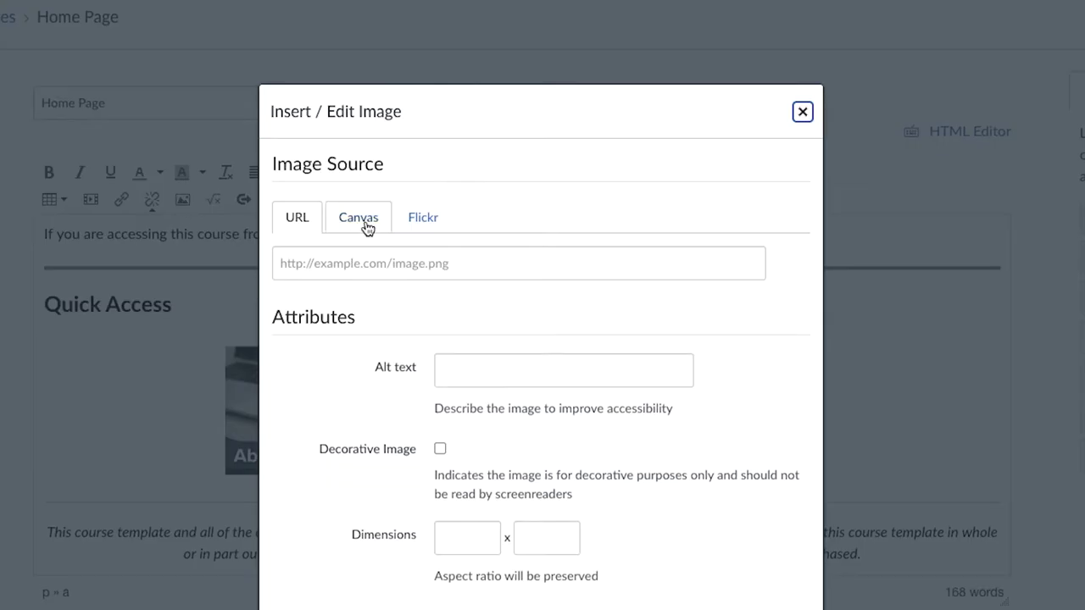
left_click(366, 227)
left_click(346, 303)
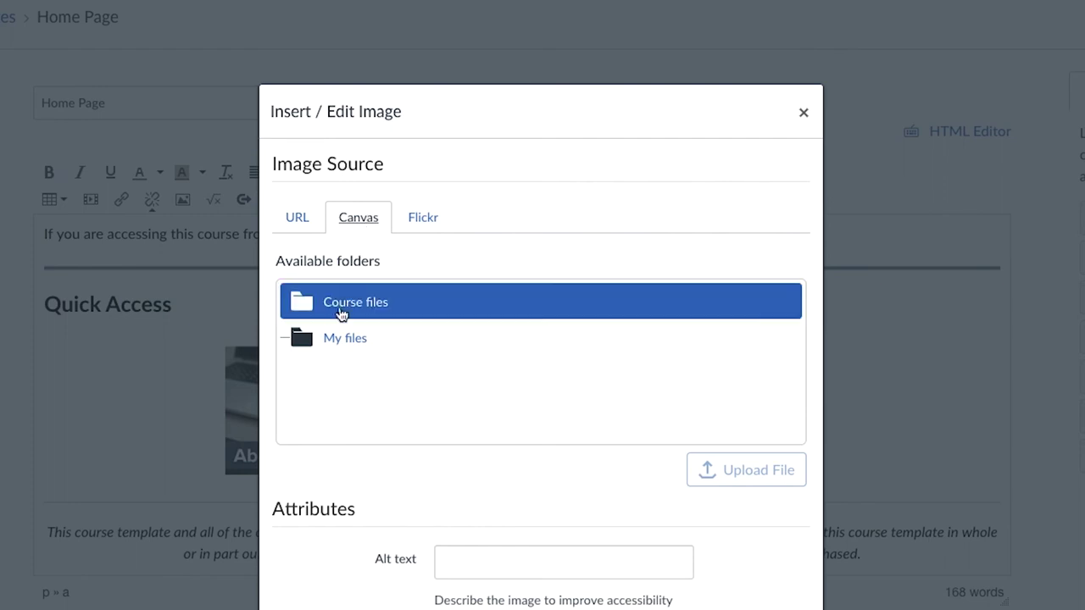
left_click(294, 306)
left_click(331, 378)
left_click(331, 380)
scroll(419, 376, "down", 3)
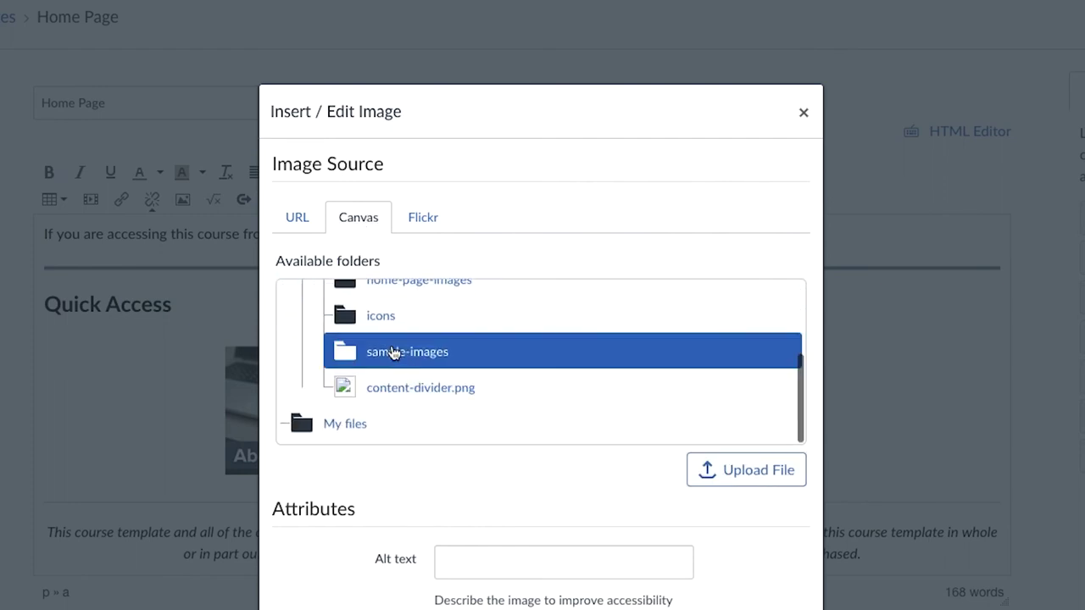
scroll(386, 347, "up", 1)
left_click(352, 317)
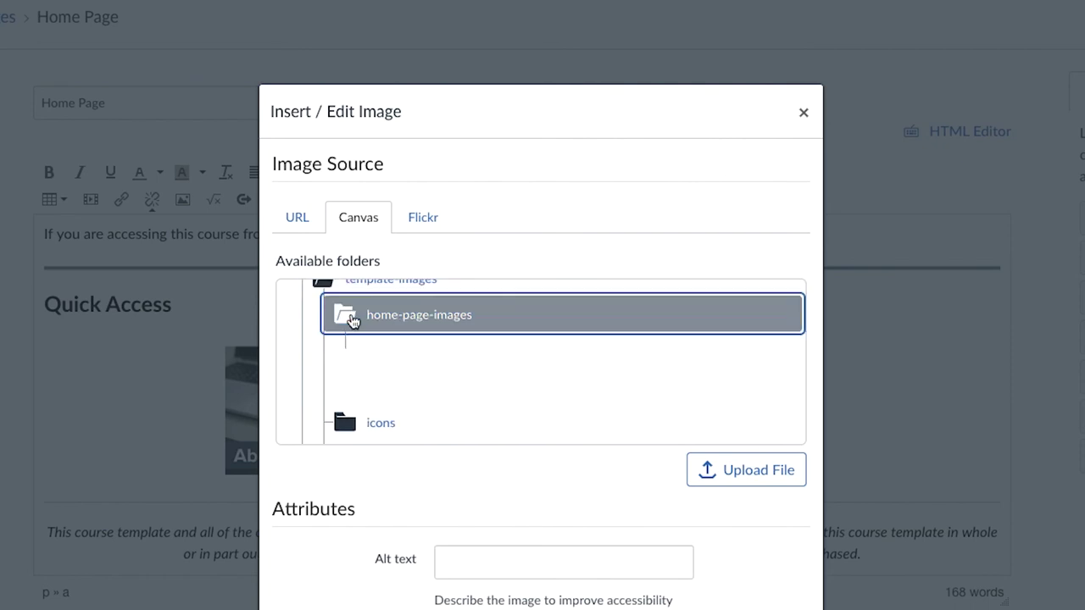
left_click(378, 388)
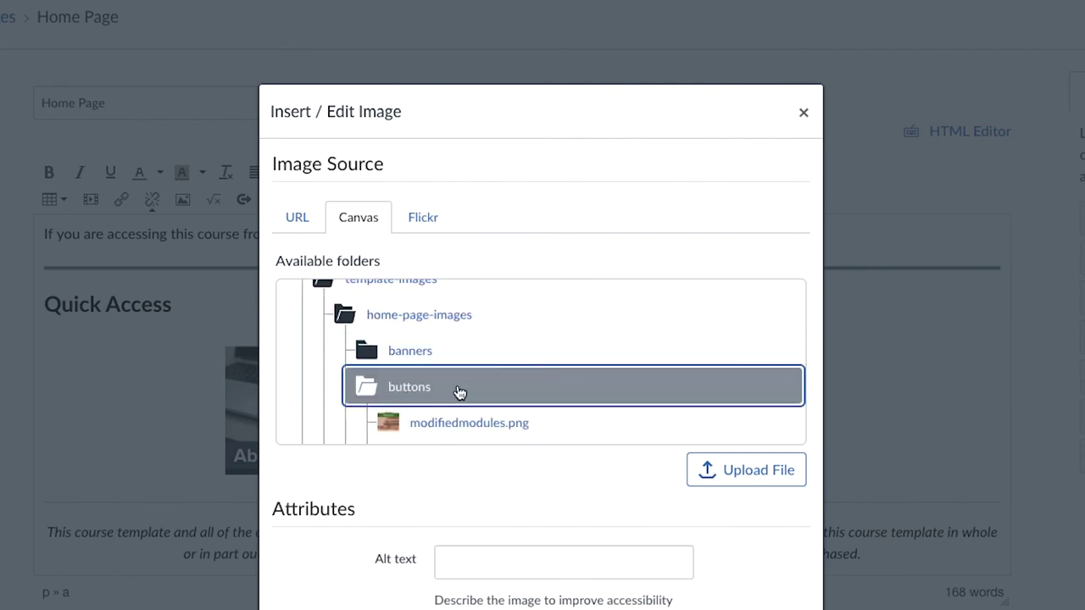
scroll(460, 389, "down", 1)
left_click(463, 379)
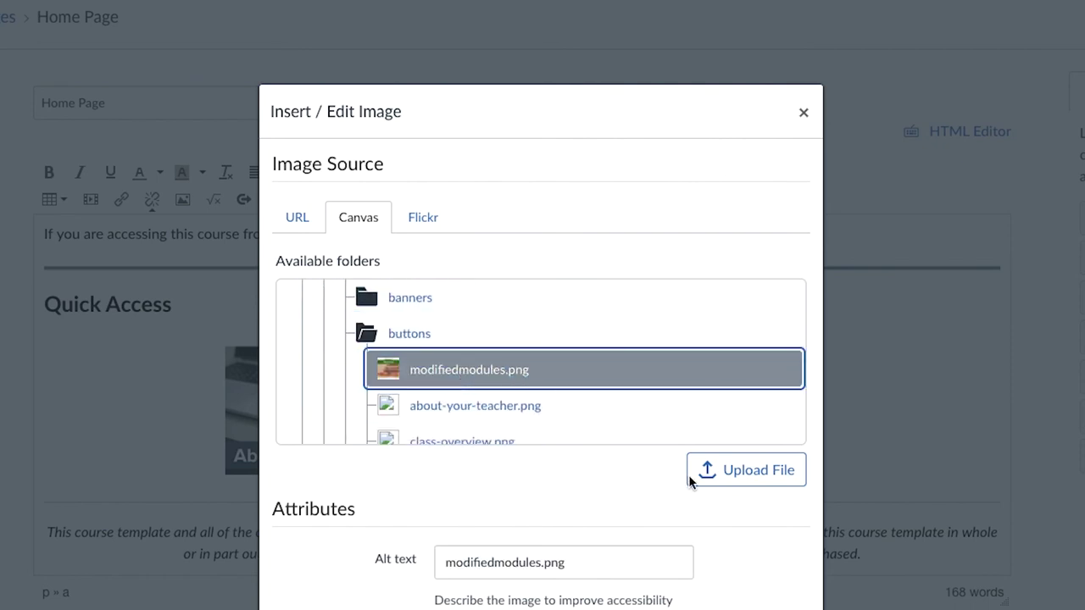
key("Return")
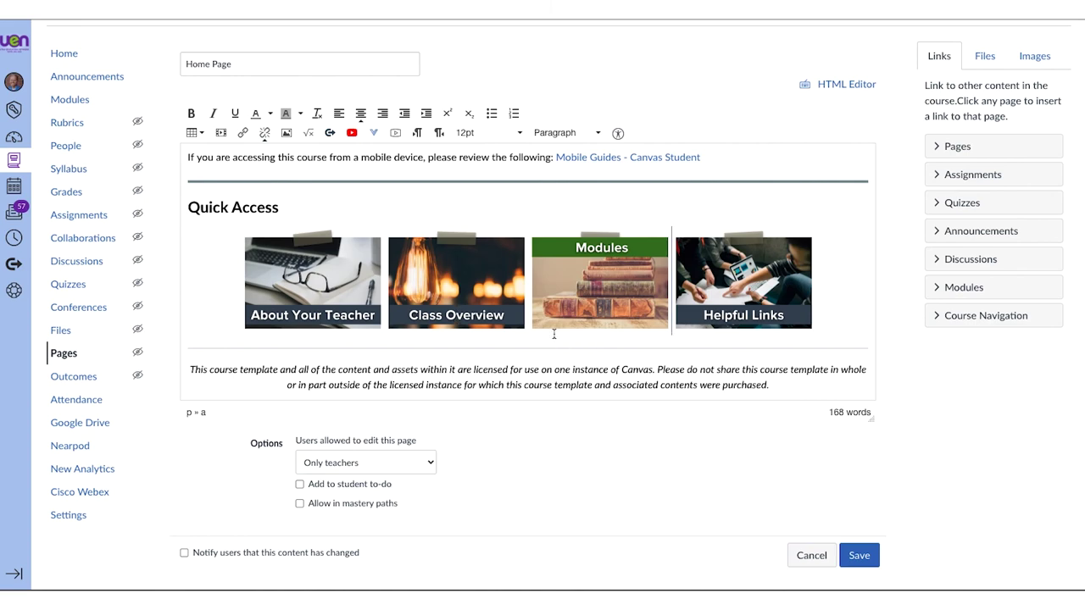
- Review the edited home page, then examine the customizable home page banner options on the Secondary-Unit template's Image Options page
scroll(556, 332, "up", 10)
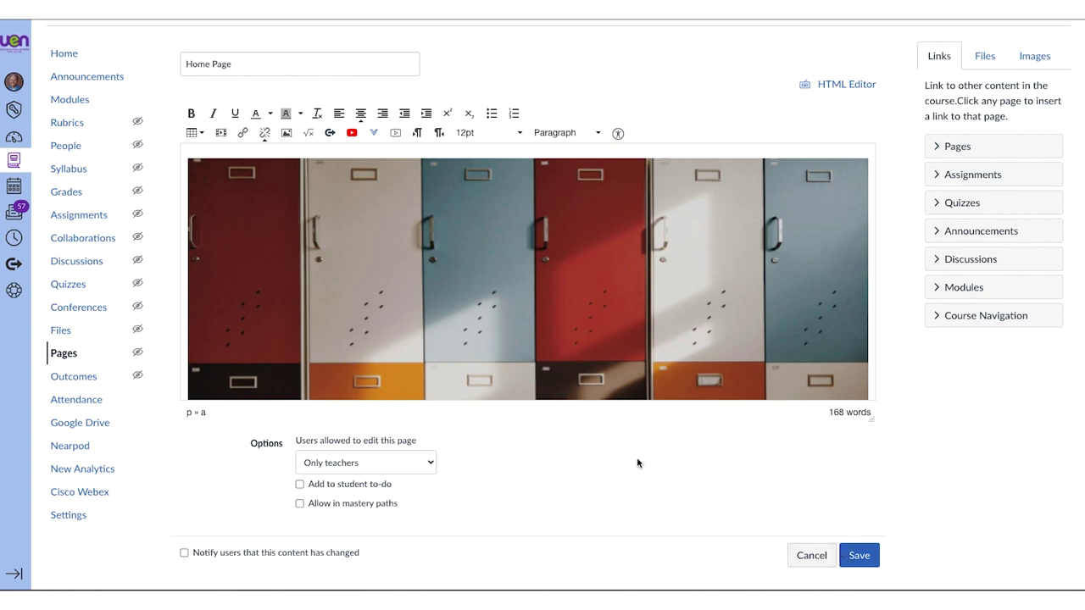
scroll(589, 331, "down", 10)
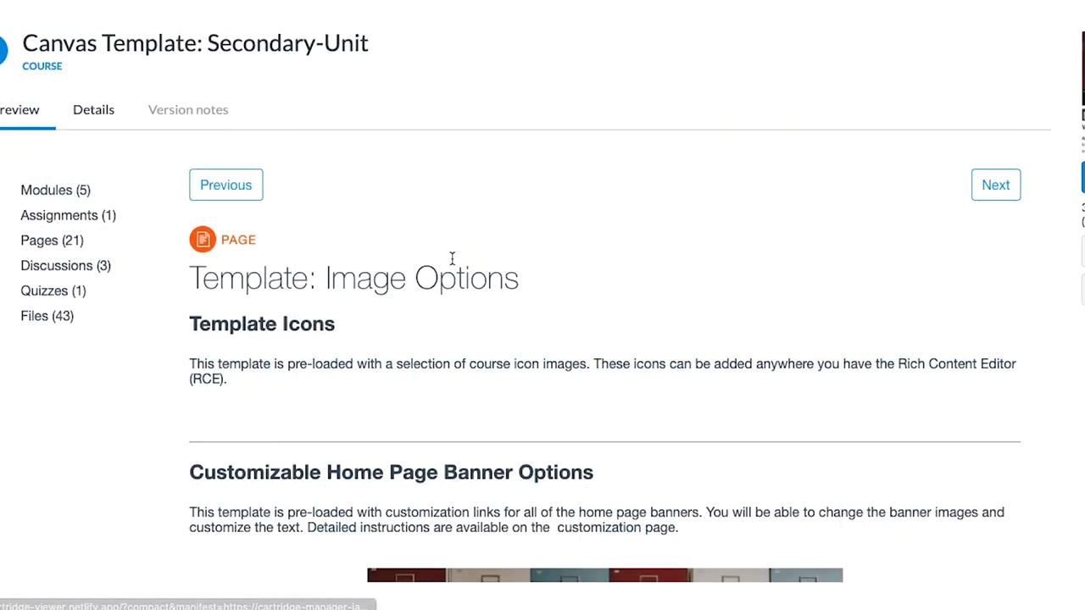
scroll(463, 428, "down", 2)
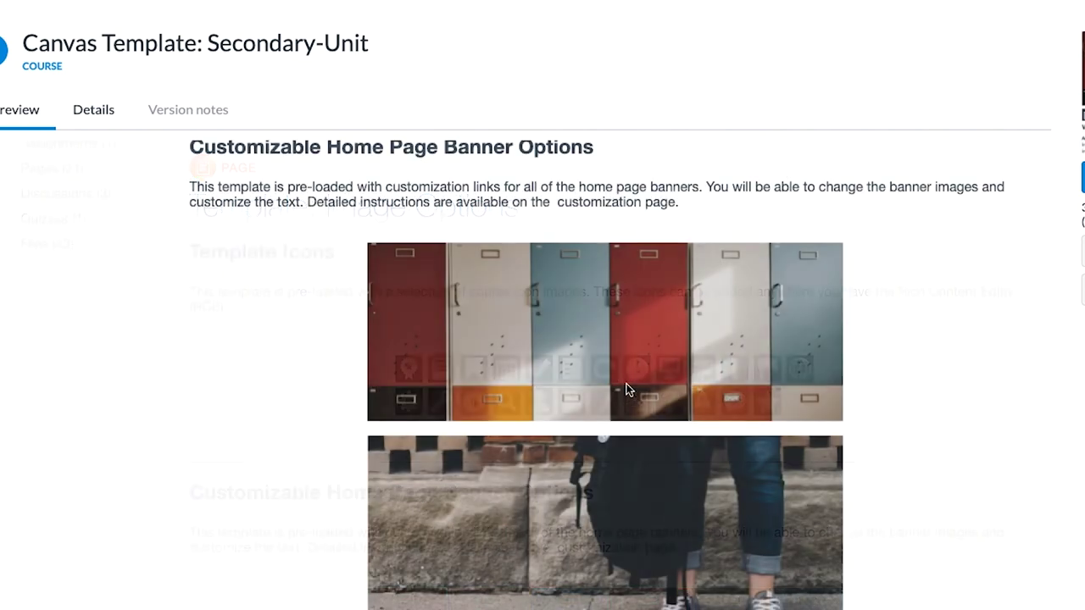
scroll(625, 390, "down", 5)
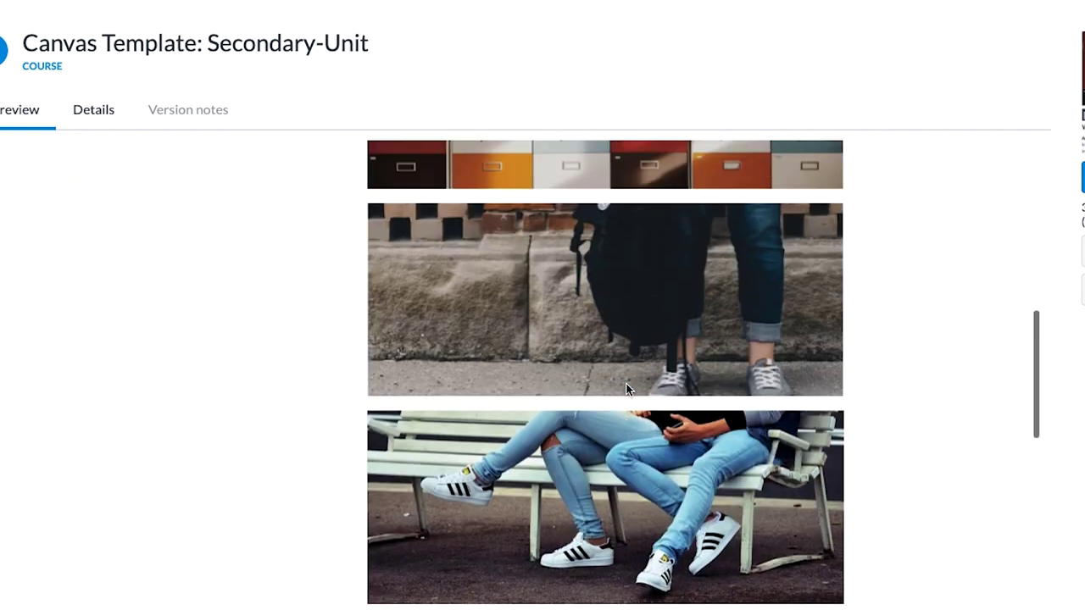
scroll(626, 390, "up", 3)
scroll(626, 390, "down", 3)
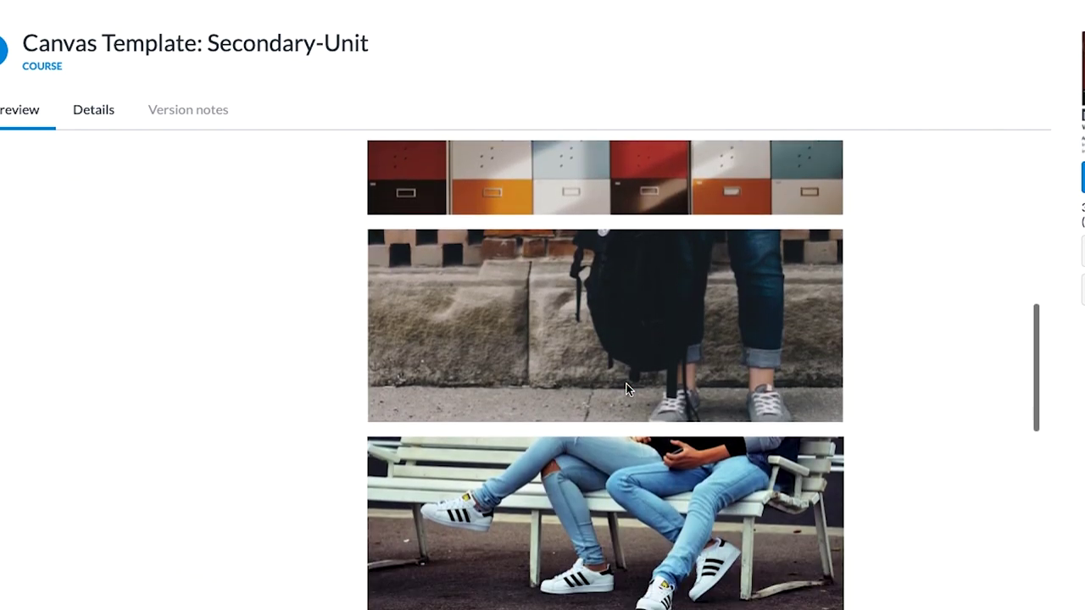
scroll(626, 390, "down", 3)
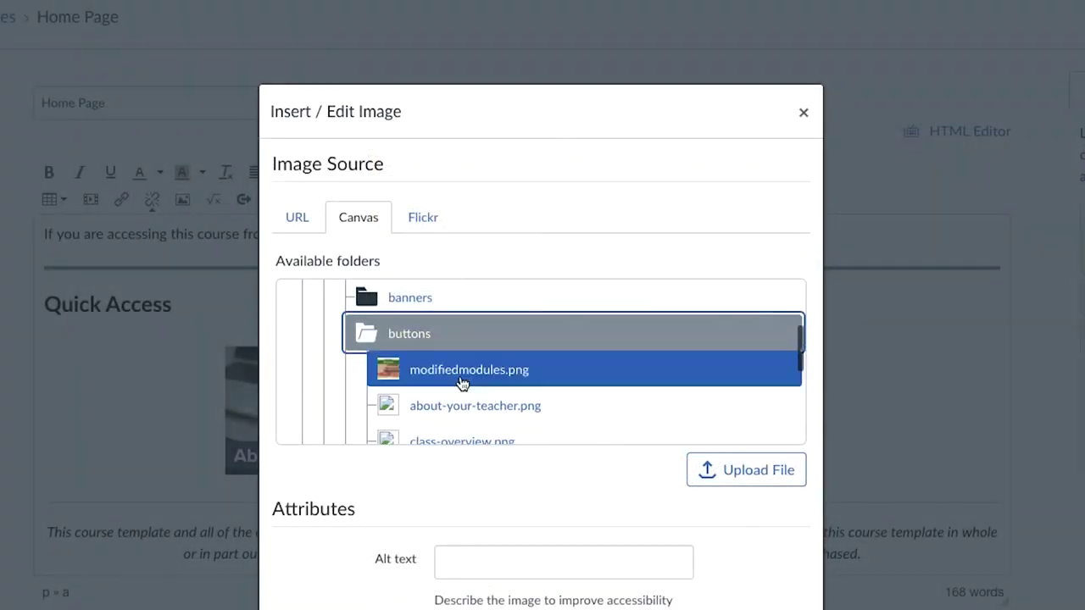
- Choose modifiedmodules.png as the image between the Class Overview and Helpful Links buttons and insert it
left_click(463, 382)
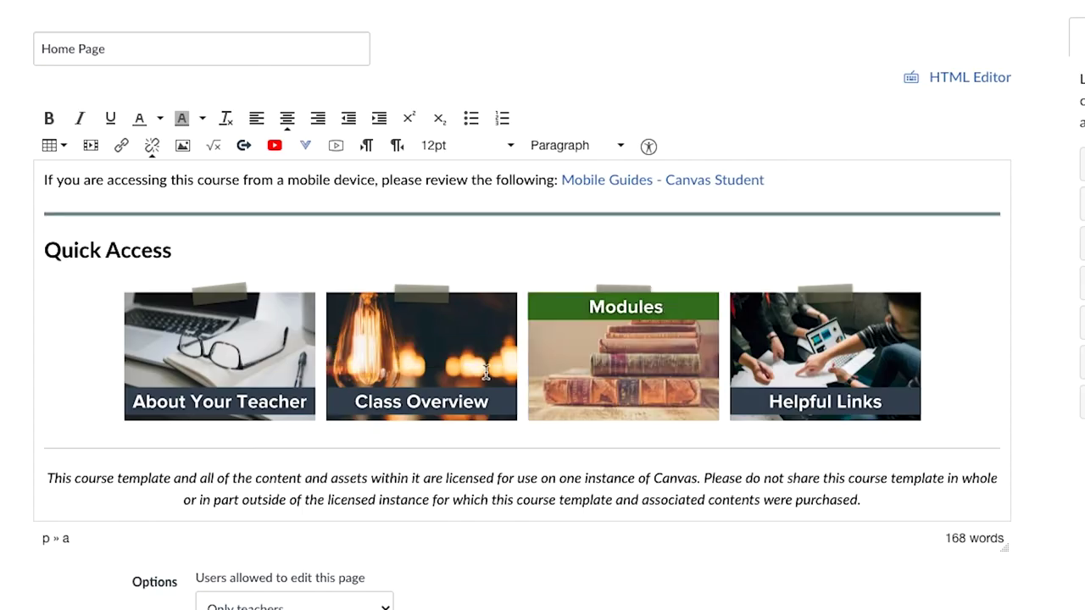